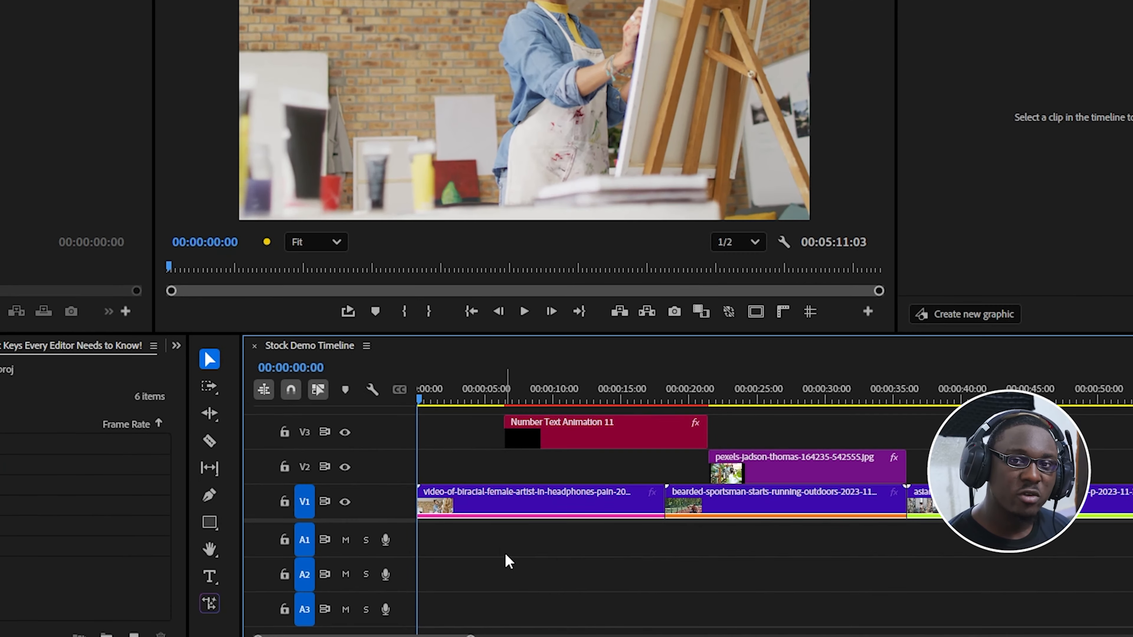
Select the Number Text Animation 11 clip on V3 and examine it in both the whole-sequence view and a close-up.
click(598, 435)
click(599, 395)
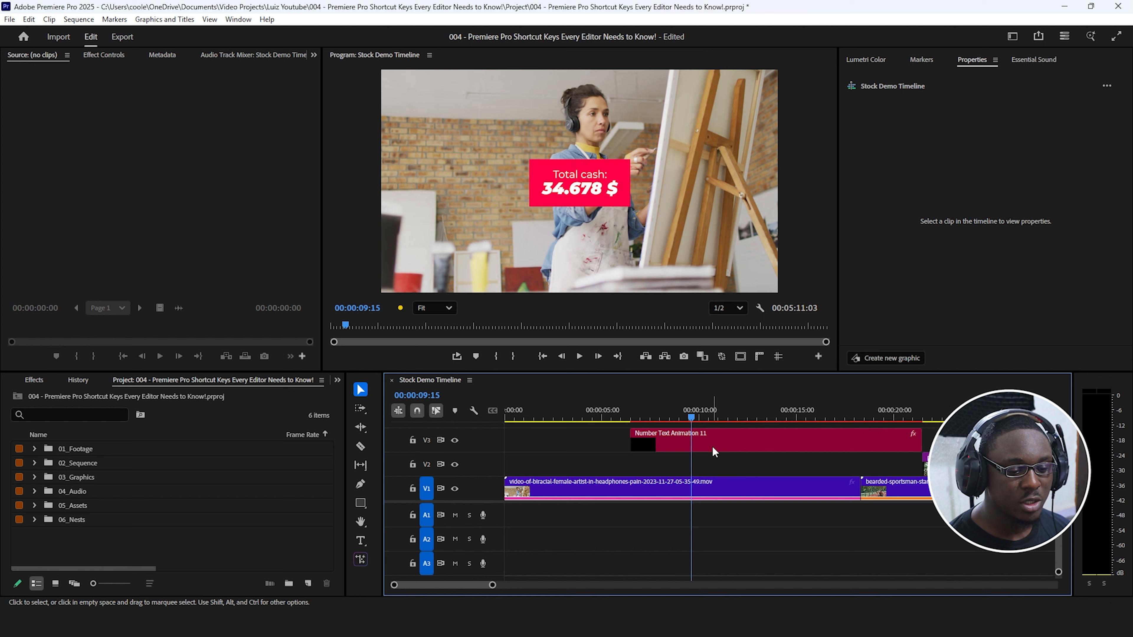
click(712, 452)
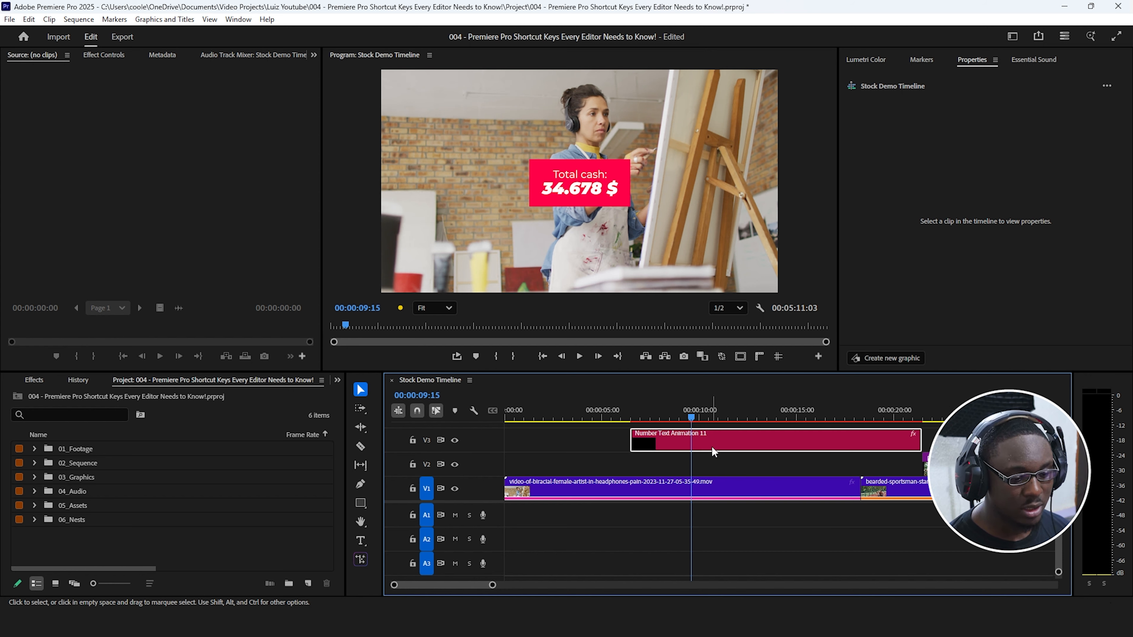
key(minus)
key(backslash)
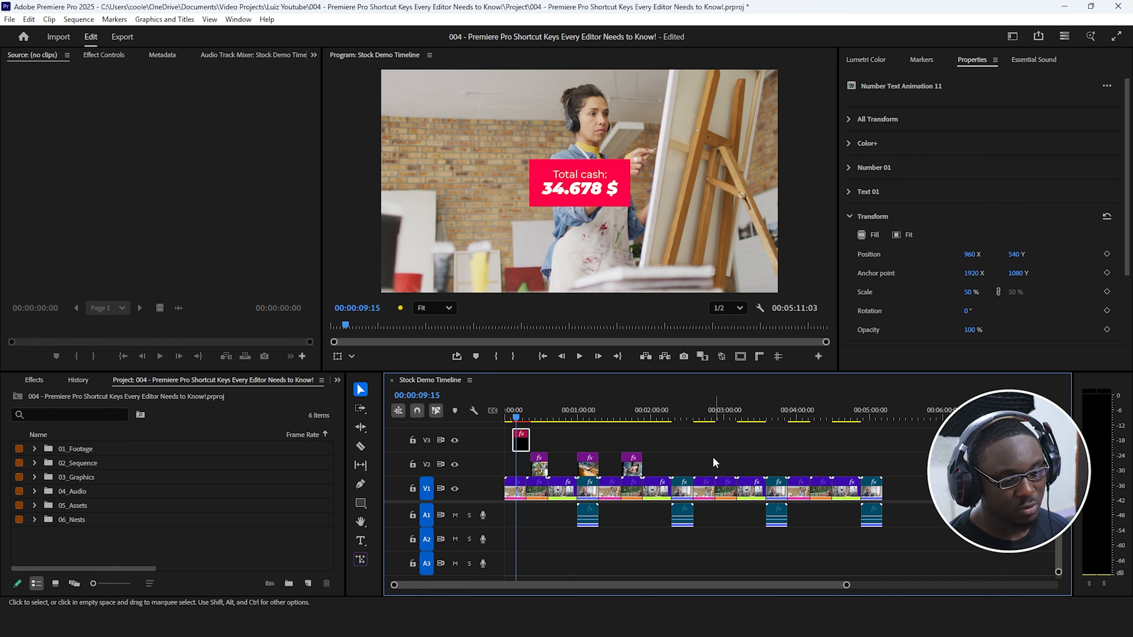
drag(734, 416, 873, 426)
key(equal)
key(equal)
key(equal)
key(equal)
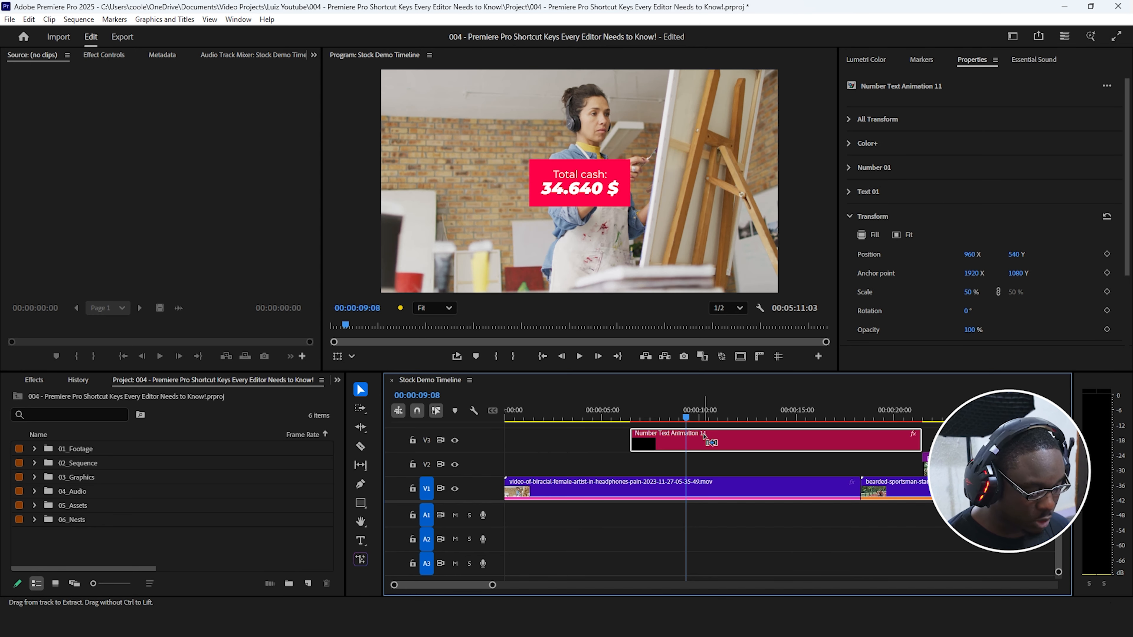
Copy the selected Number Text Animation 11 clip and paste it on V3 at 00:05:00:02.
key(ctrl+c)
key(backslash)
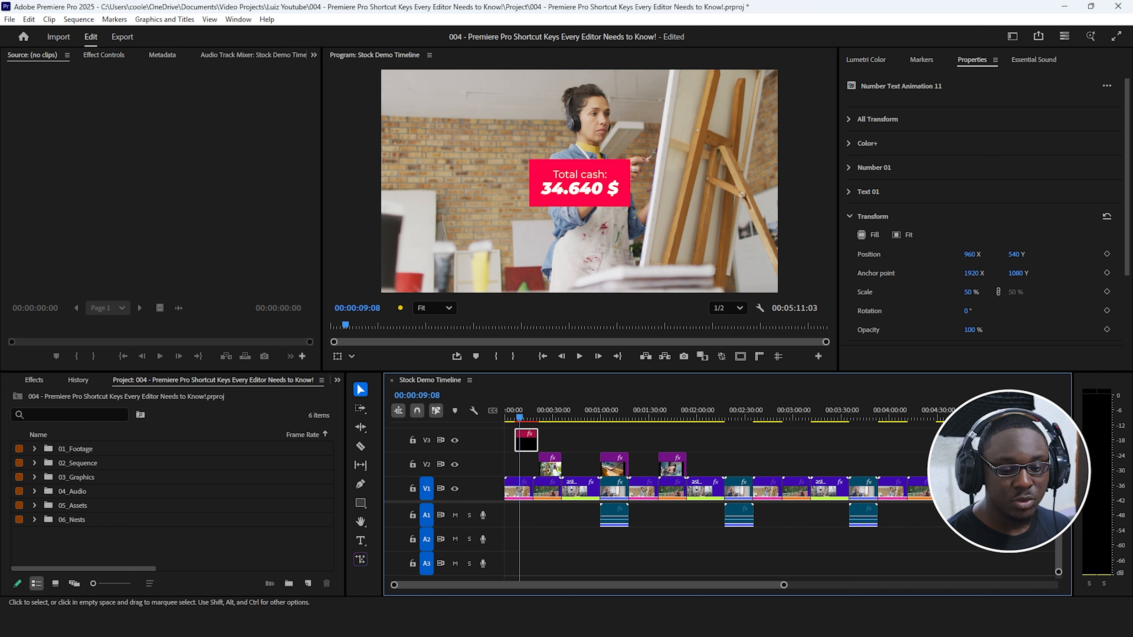
click(986, 413)
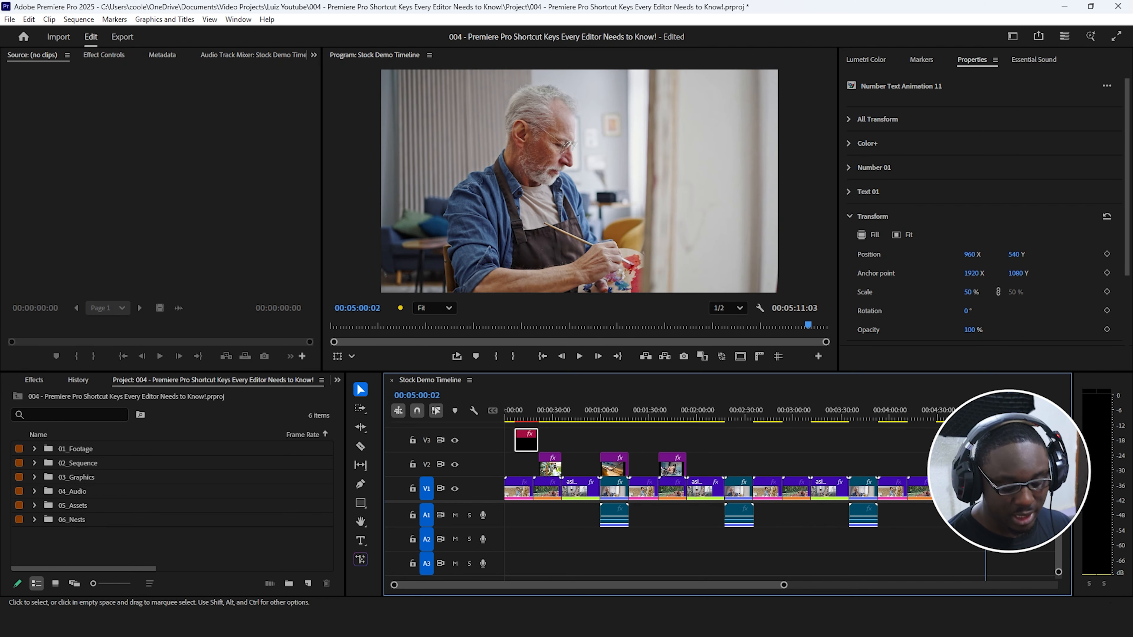
key(backslash)
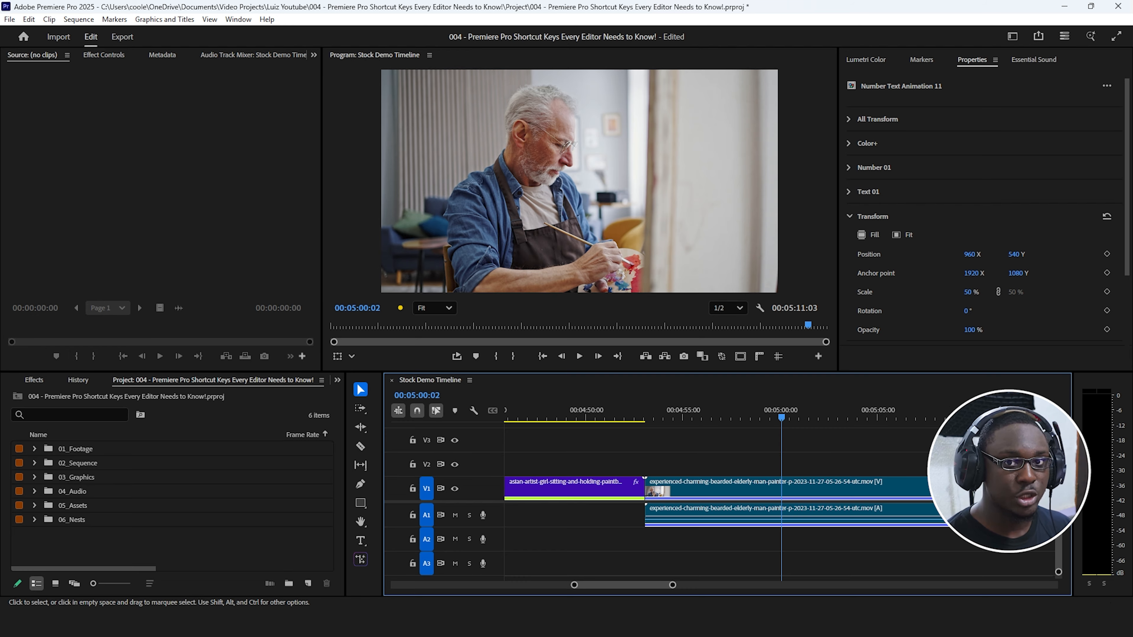
key(ctrl+v)
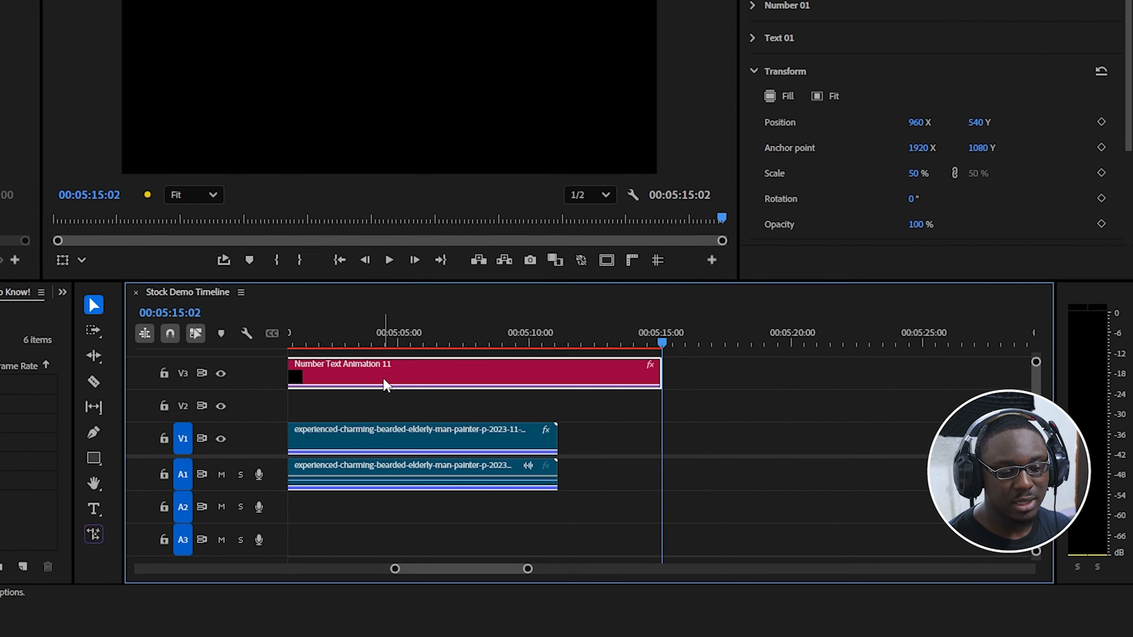
Examine the sequence around 00:05:04:07, 00:02:12:19 and 00:02:16:24, alternating between the full timeline and close-ups.
click(401, 357)
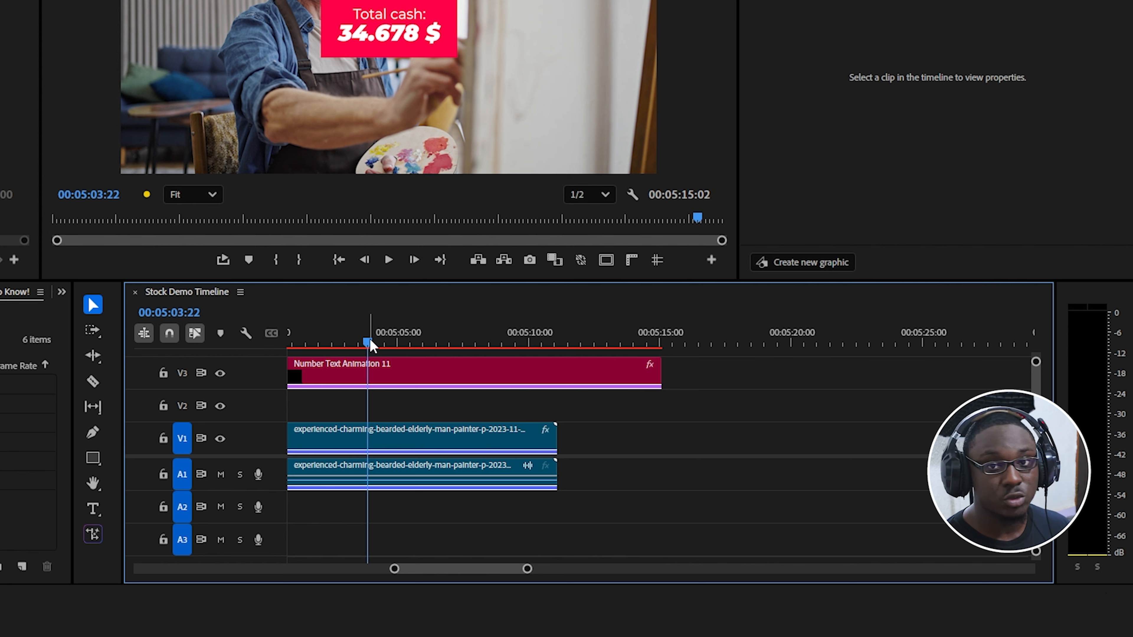
key(backslash)
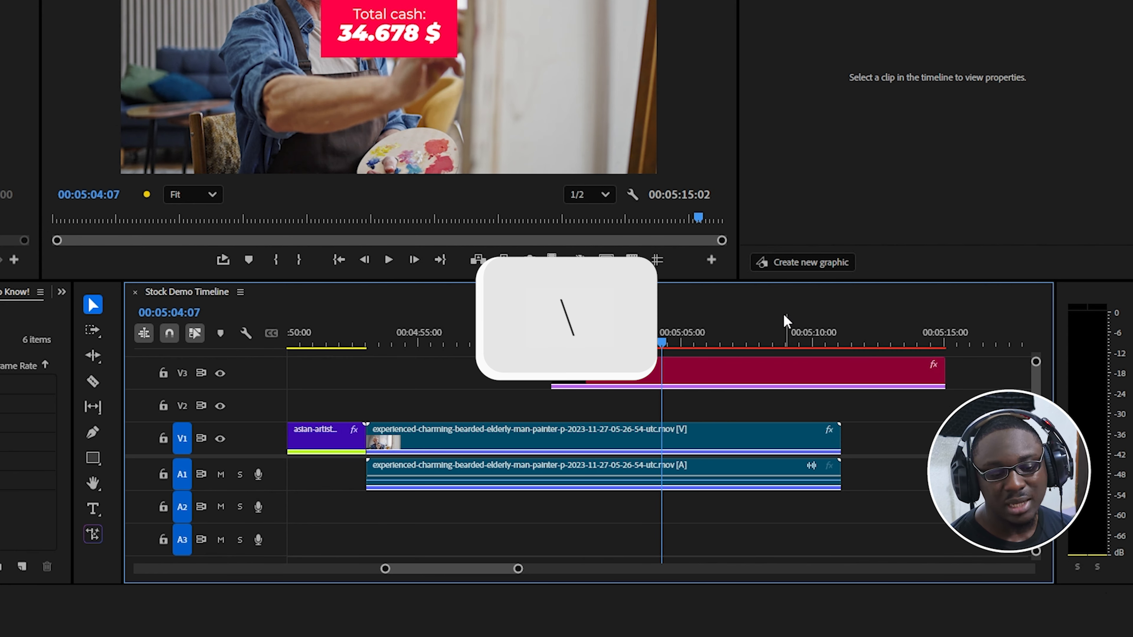
drag(565, 342, 574, 360)
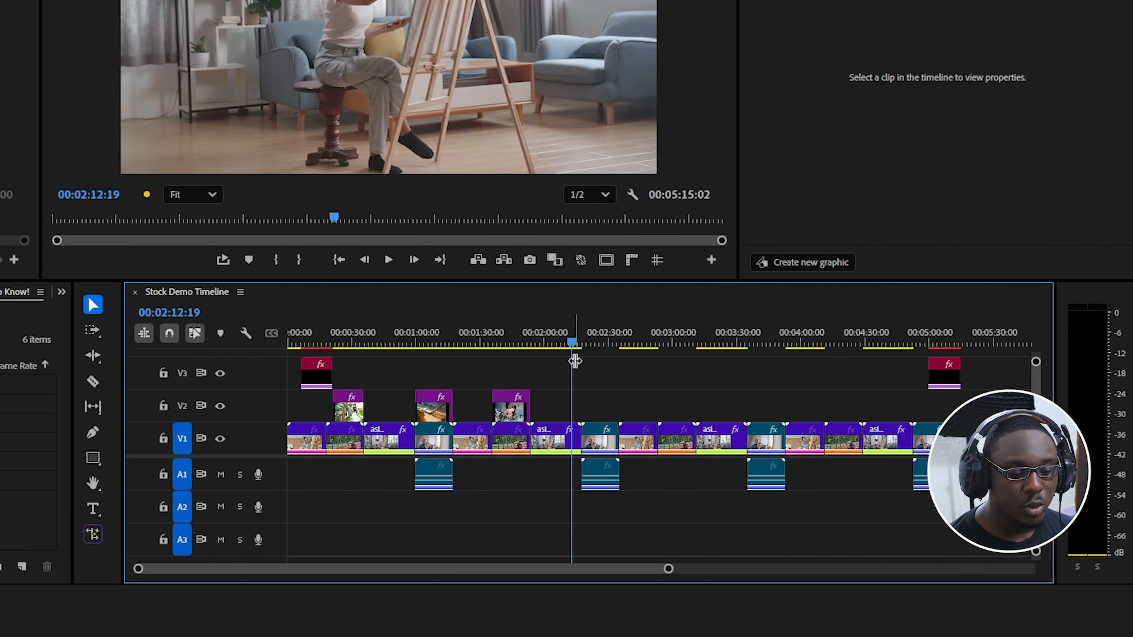
key(backslash)
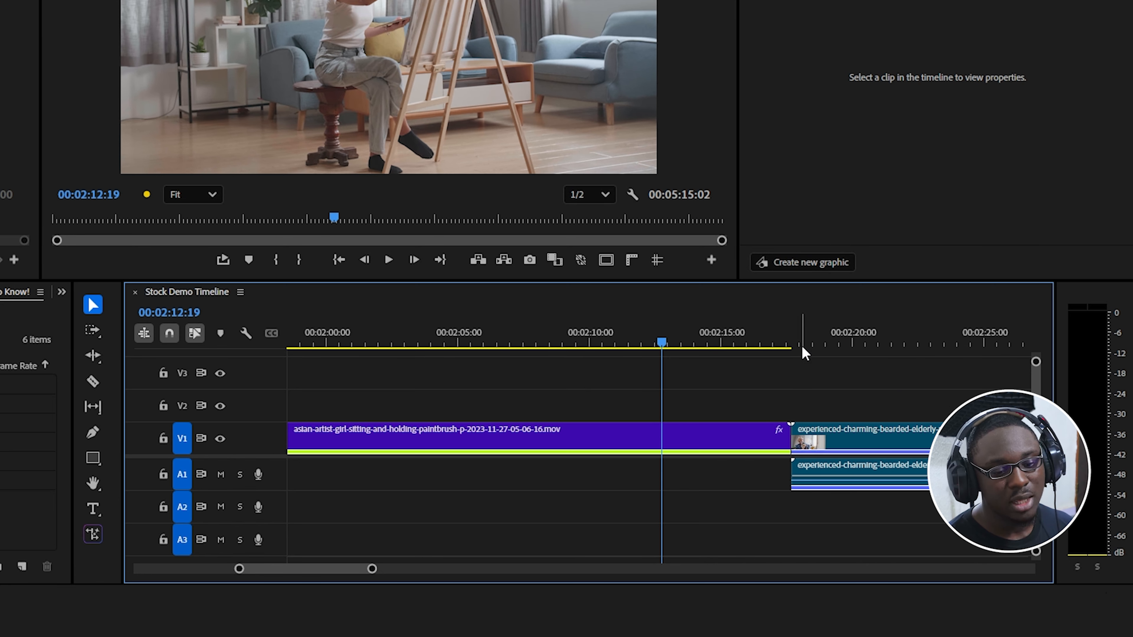
click(773, 342)
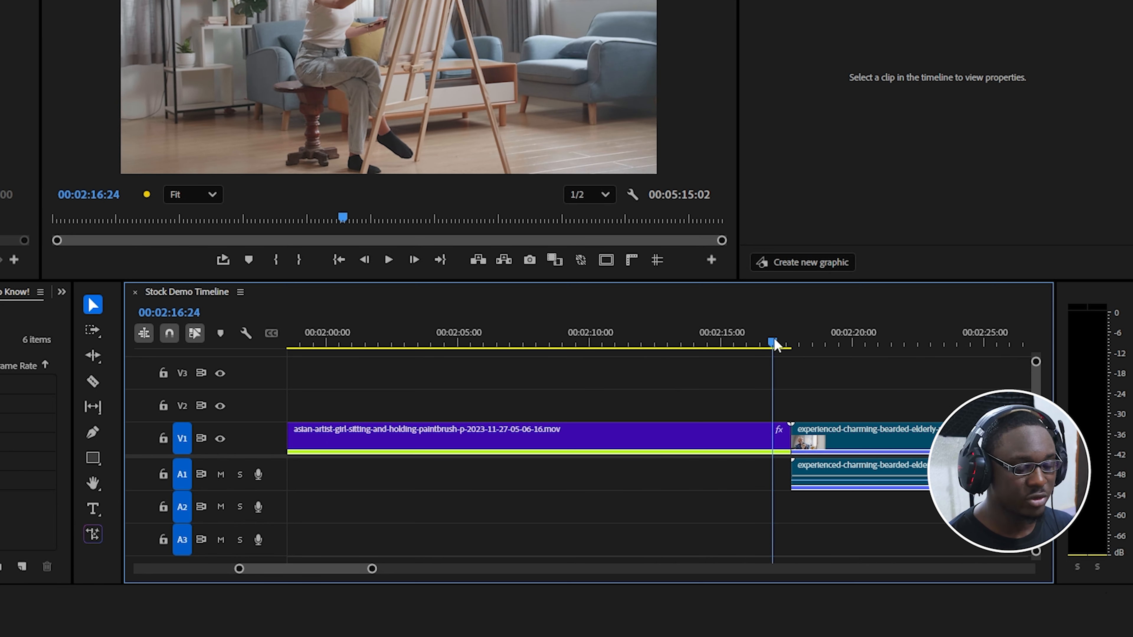
key(equal)
key(equal)
key(equal)
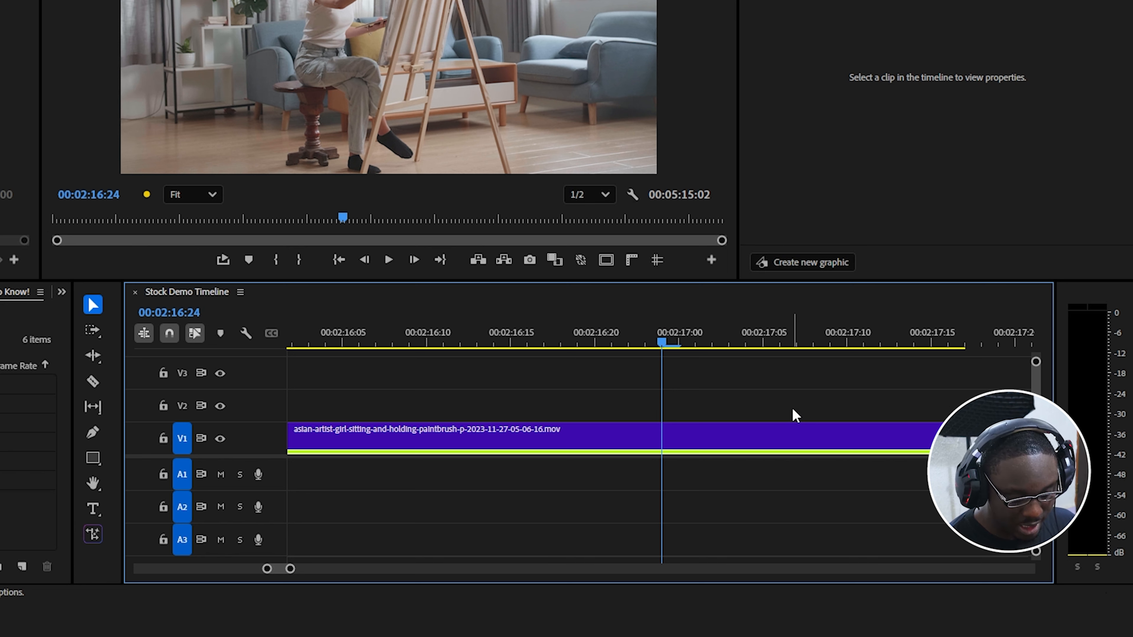
key(backslash)
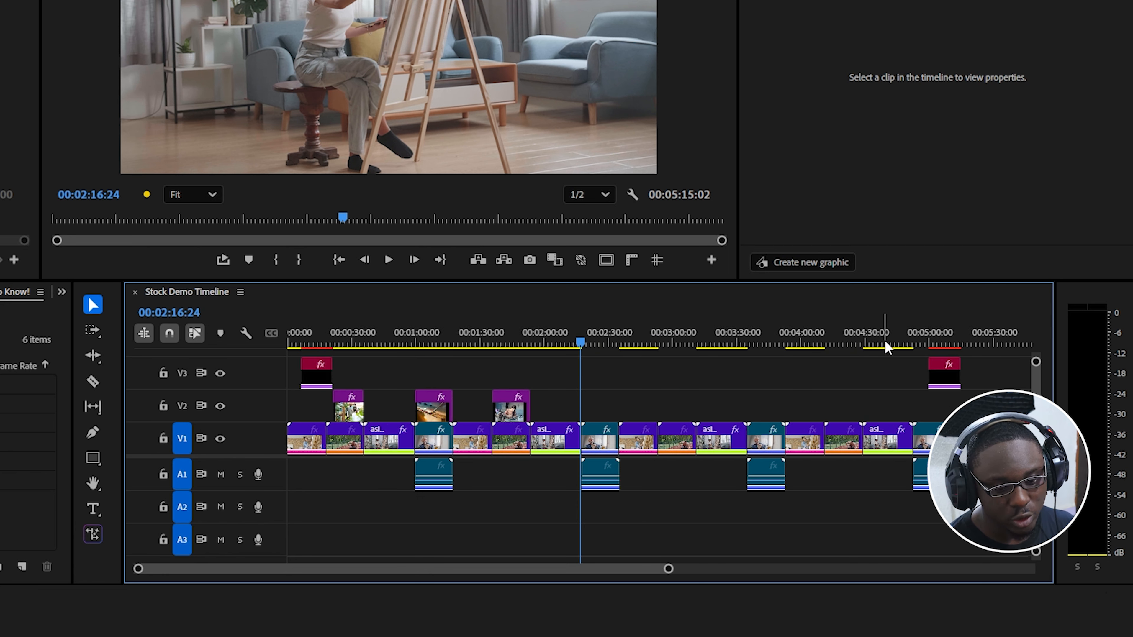
click(865, 342)
key(equal)
key(equal)
key(equal)
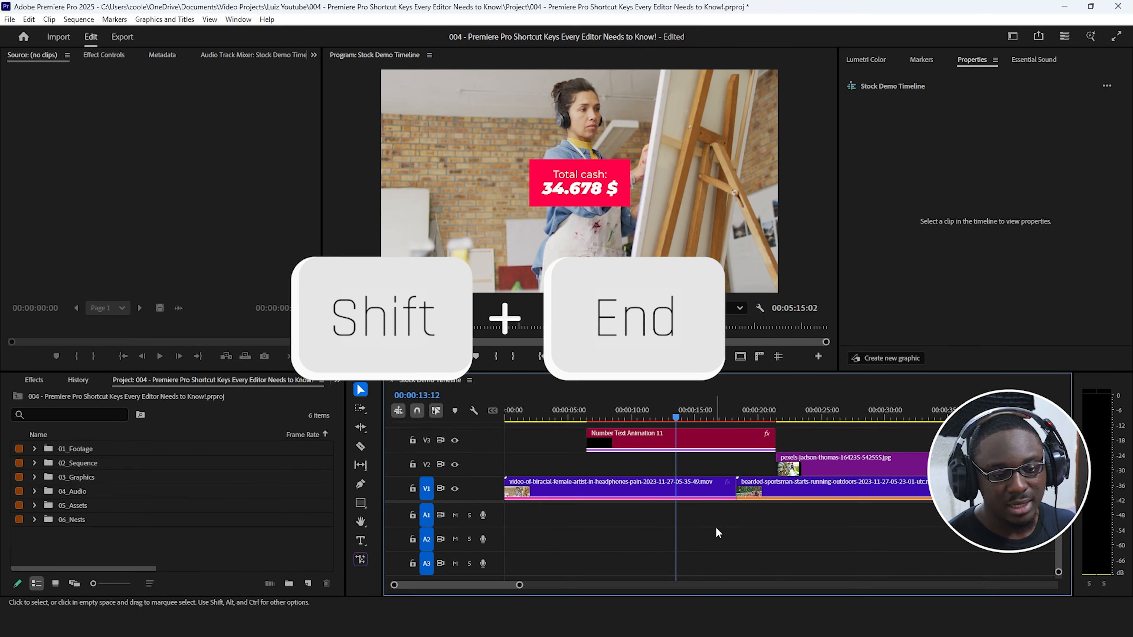
Jump to the end of the selected clip and, in Sequence 08, add a Position keyframe to the artist clip at 00;00;18;09.
key(shift+End)
key(shift+End)
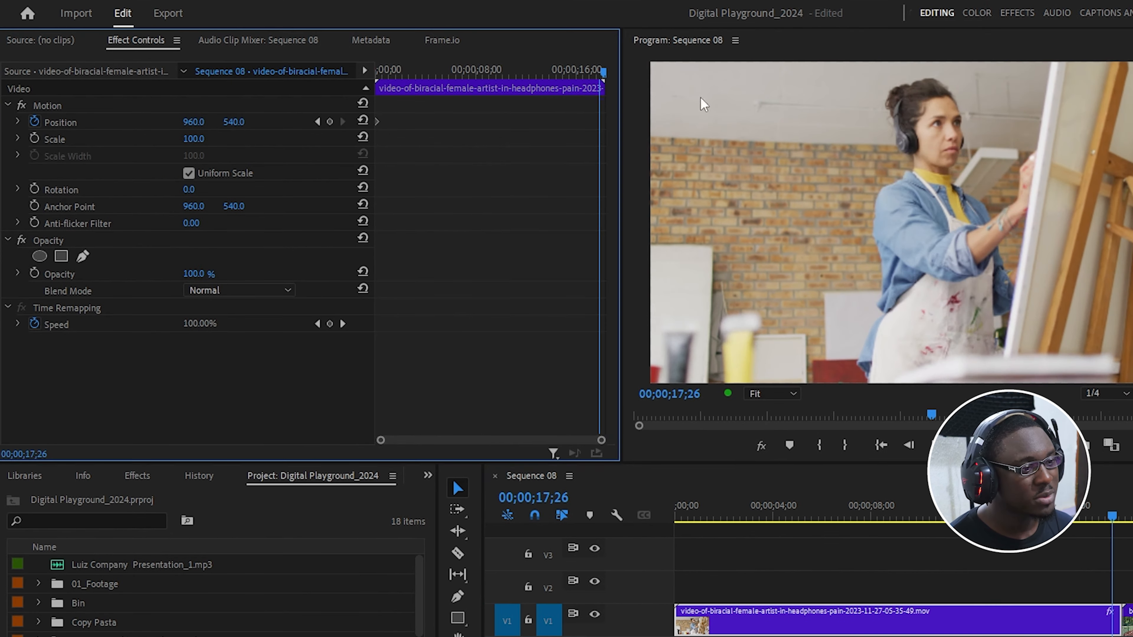
key(shift+End)
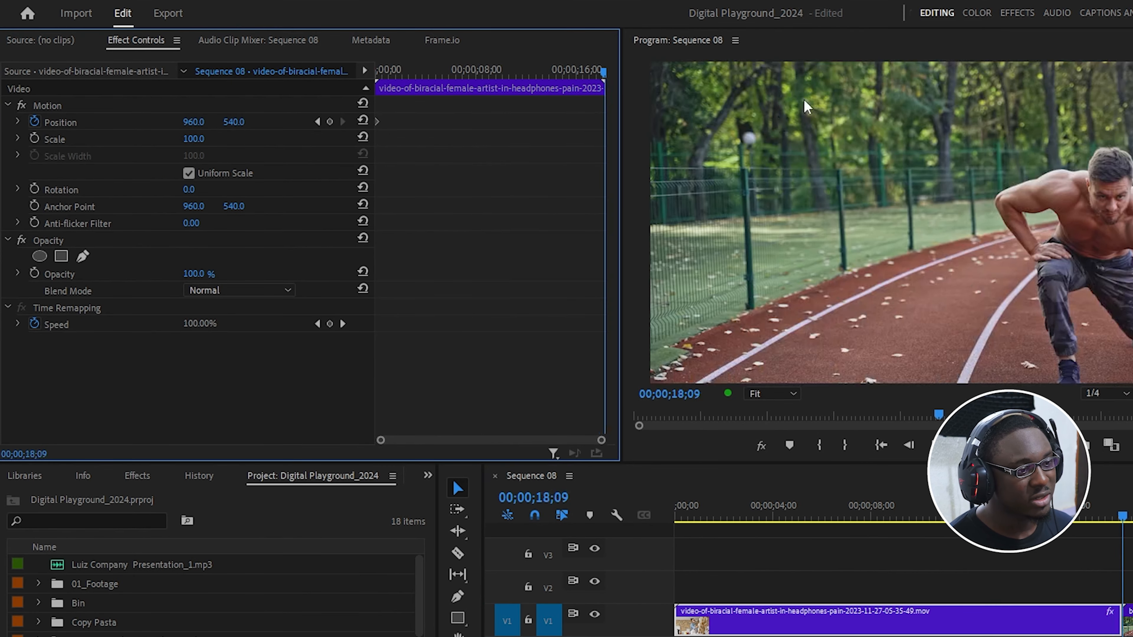
click(331, 121)
Check the playhead at the cut, set the artist clip's Position X to 1029 at 00;00;18;09, and scrub back through the clip.
click(932, 566)
key(=)
key(=)
key(=)
key(=)
key(=)
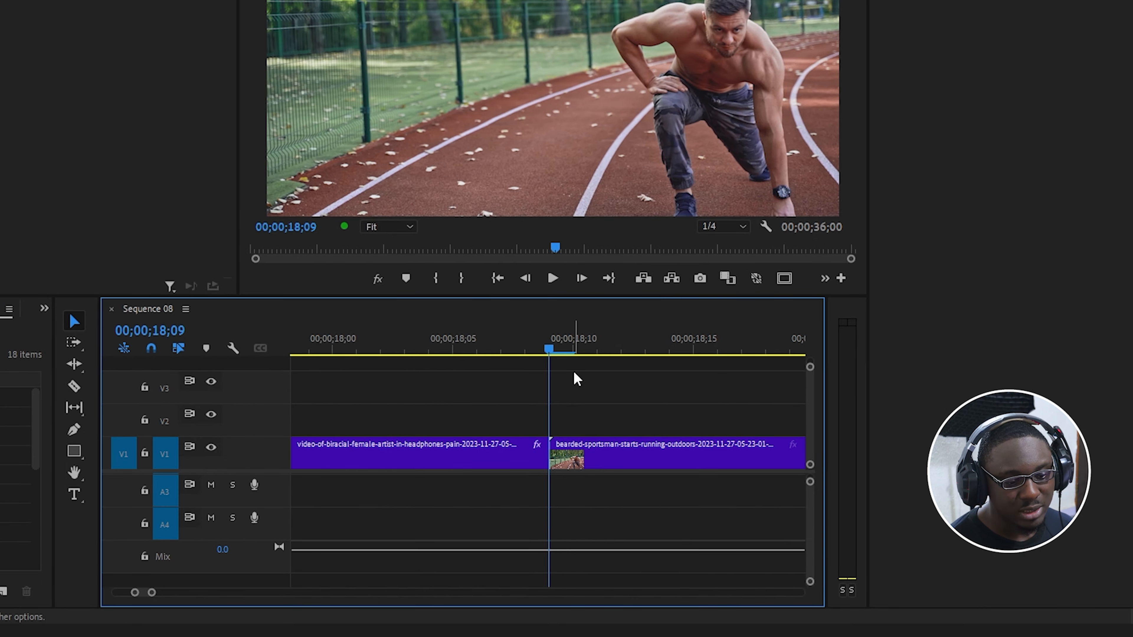
drag(573, 363, 548, 545)
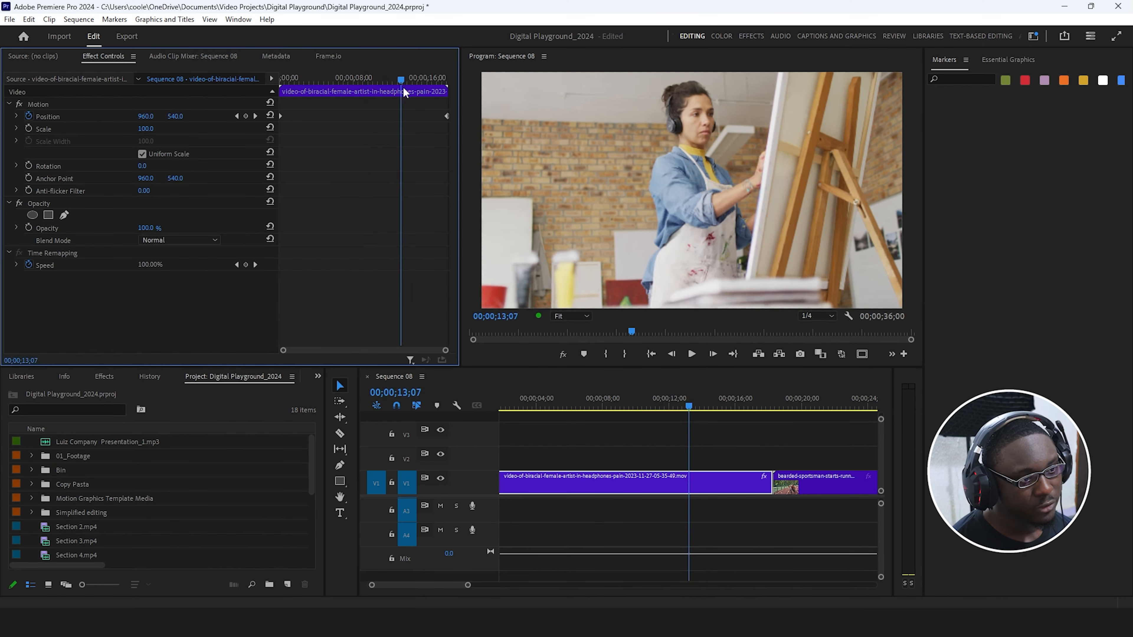
drag(402, 88, 515, 80)
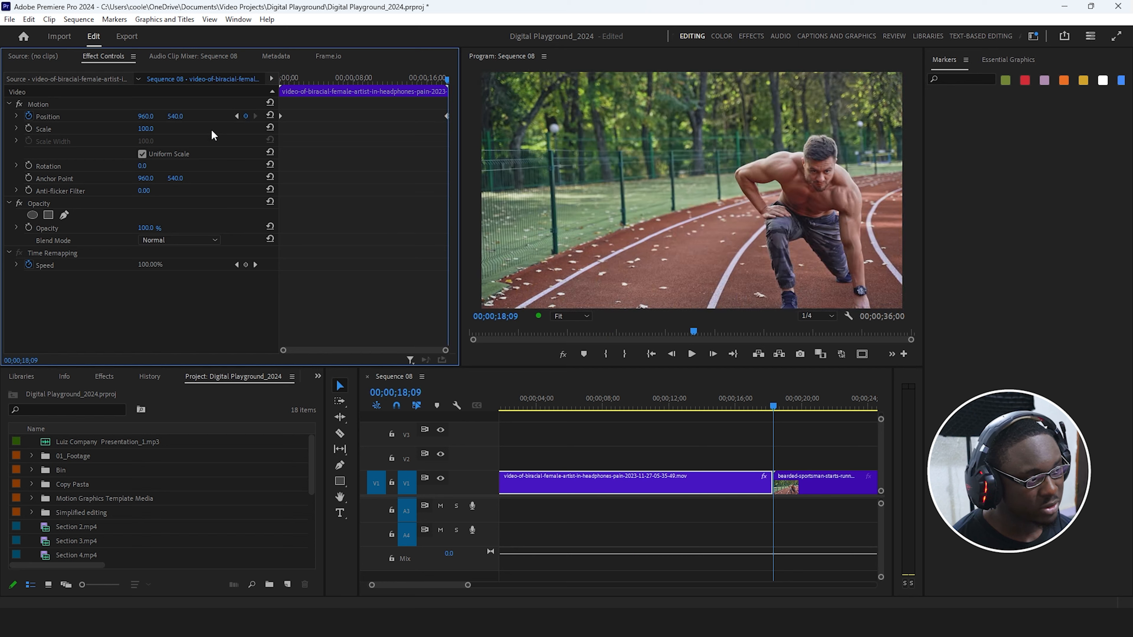
drag(145, 116, 209, 116)
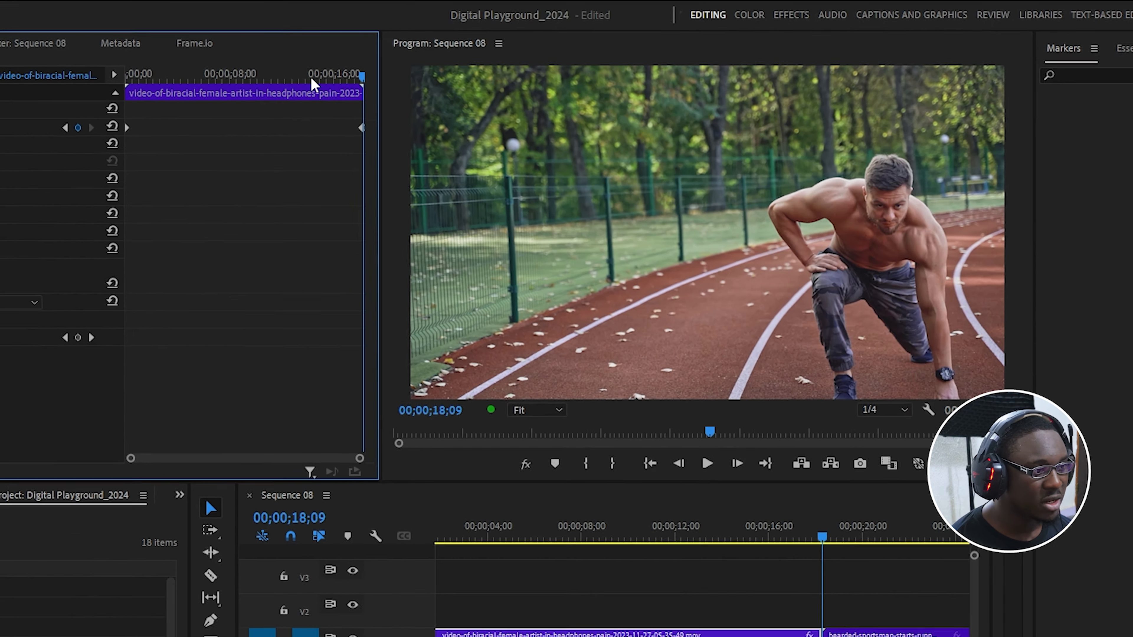
drag(447, 79, 388, 79)
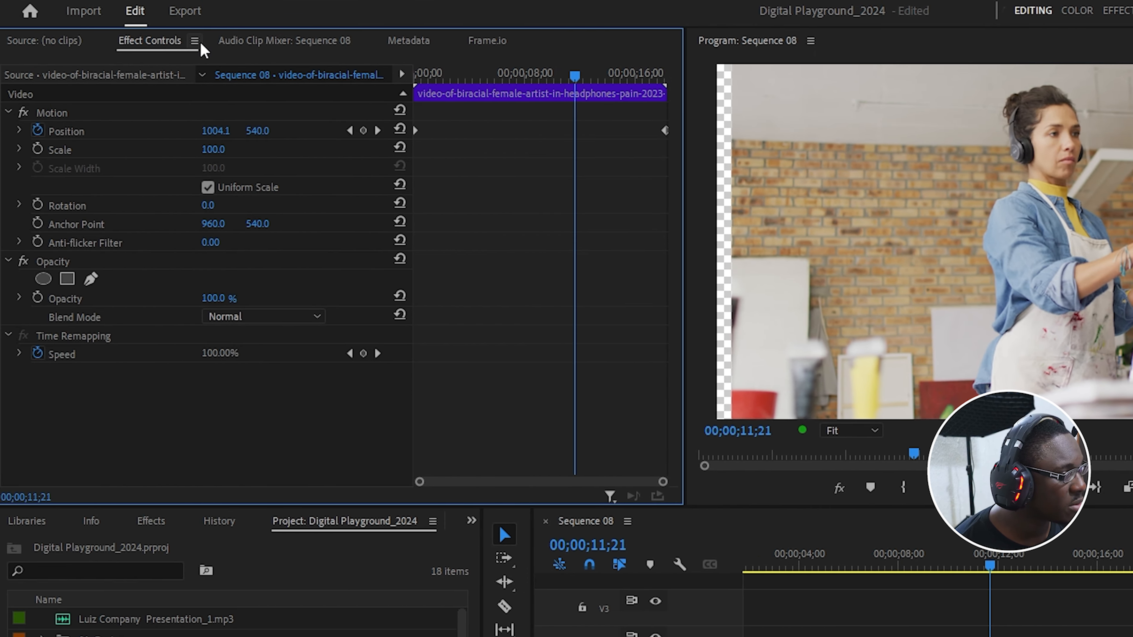
Turn off Pin to Clip for the effect controls and step back two frames from 00;00;18;11 to inspect the Position keyframe.
click(195, 40)
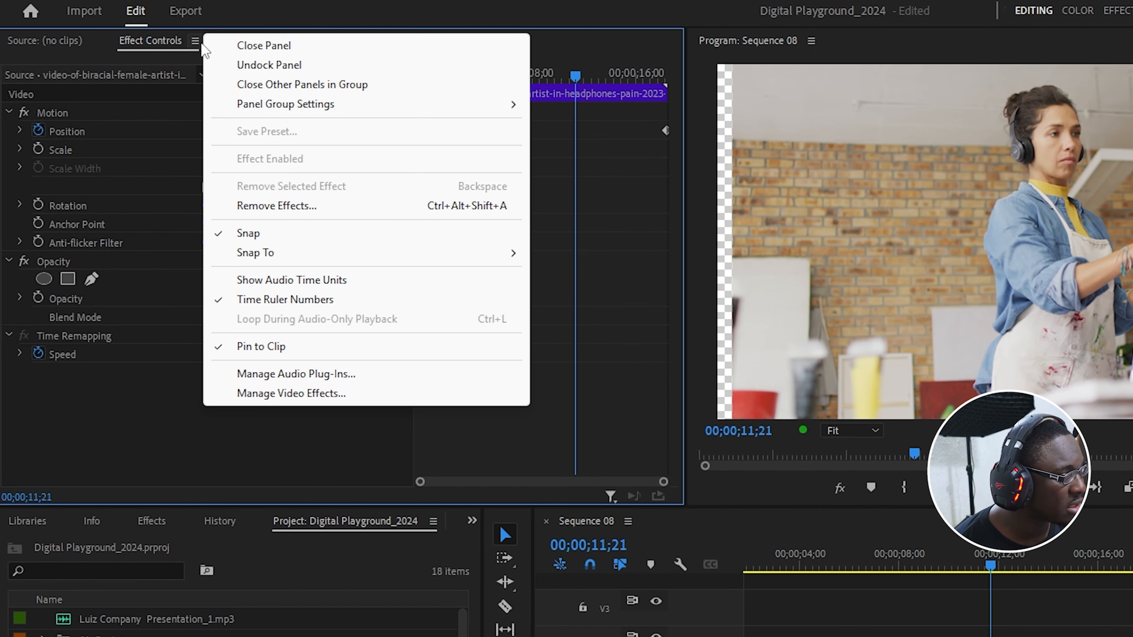
click(309, 353)
mouse_move(558, 74)
mouse_down()
mouse_move(586, 78)
mouse_move(533, 76)
mouse_move(575, 71)
mouse_up()
scroll(607, 182, up, 5)
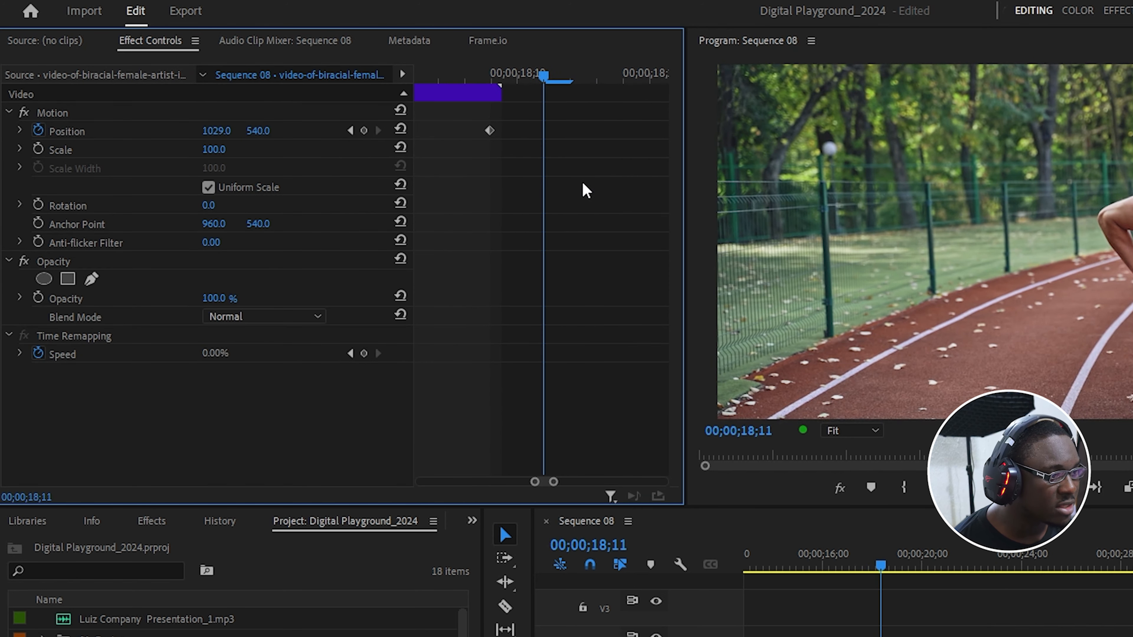
key(Left)
key(Left)
drag(571, 312, 534, 65)
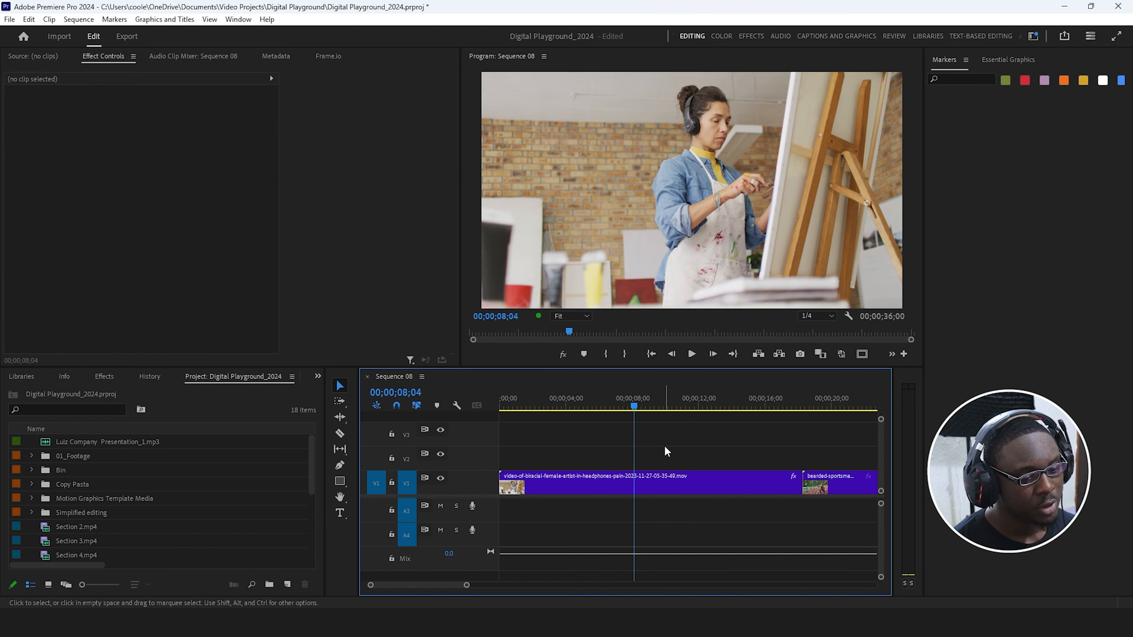
Select the artist clip on V1, go to the sequence start, and jump to the clip's last frame at 00;00;18;08.
click(674, 482)
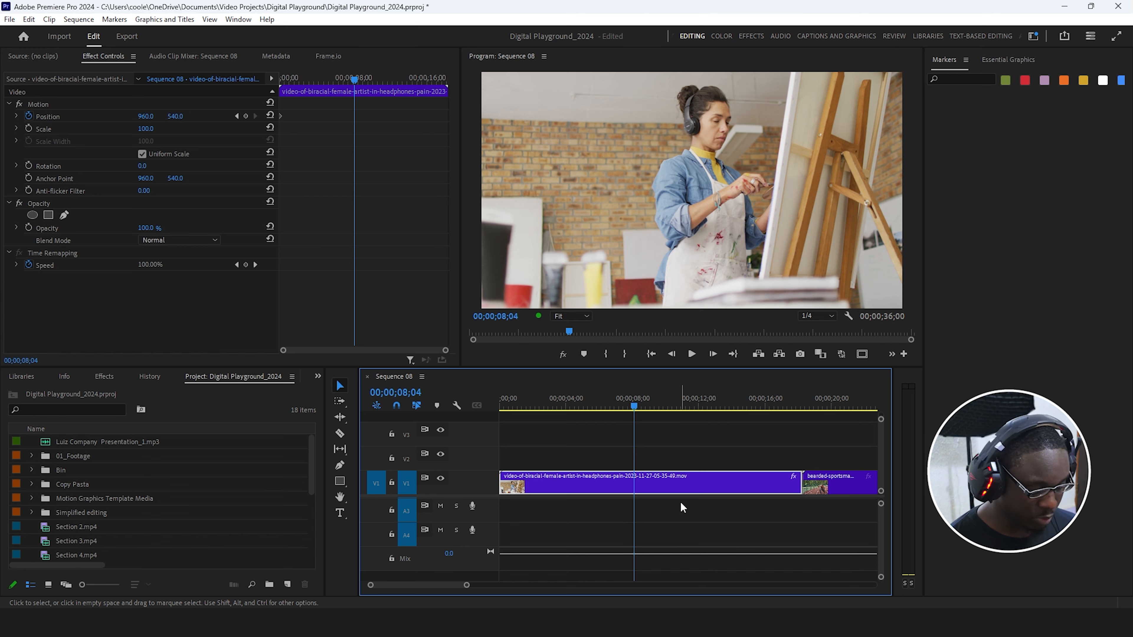
key(Home)
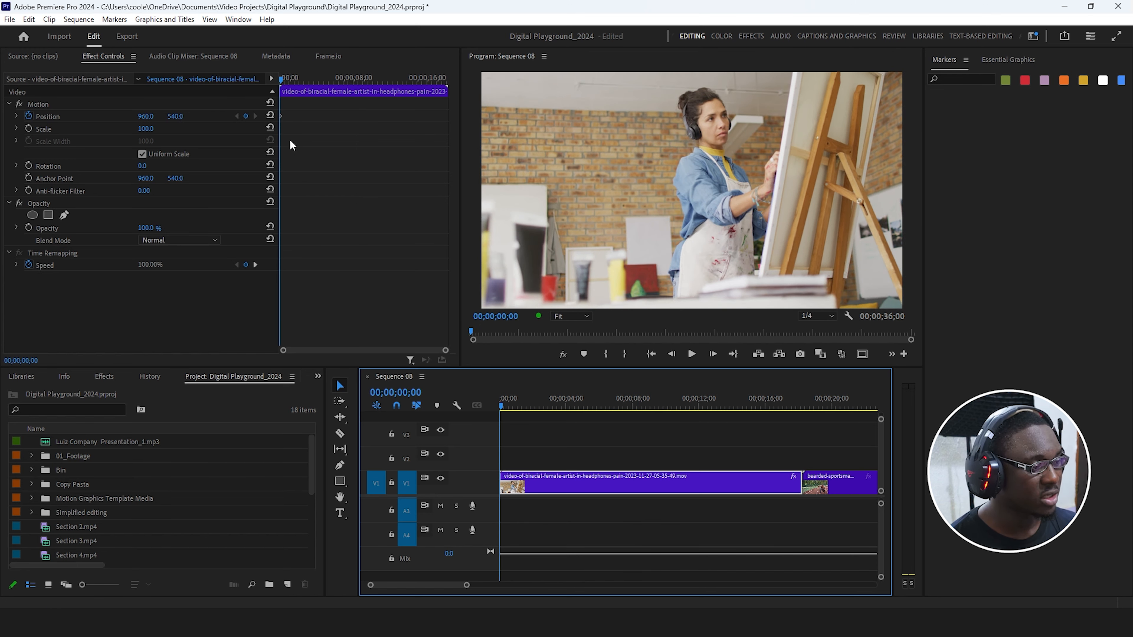
click(341, 183)
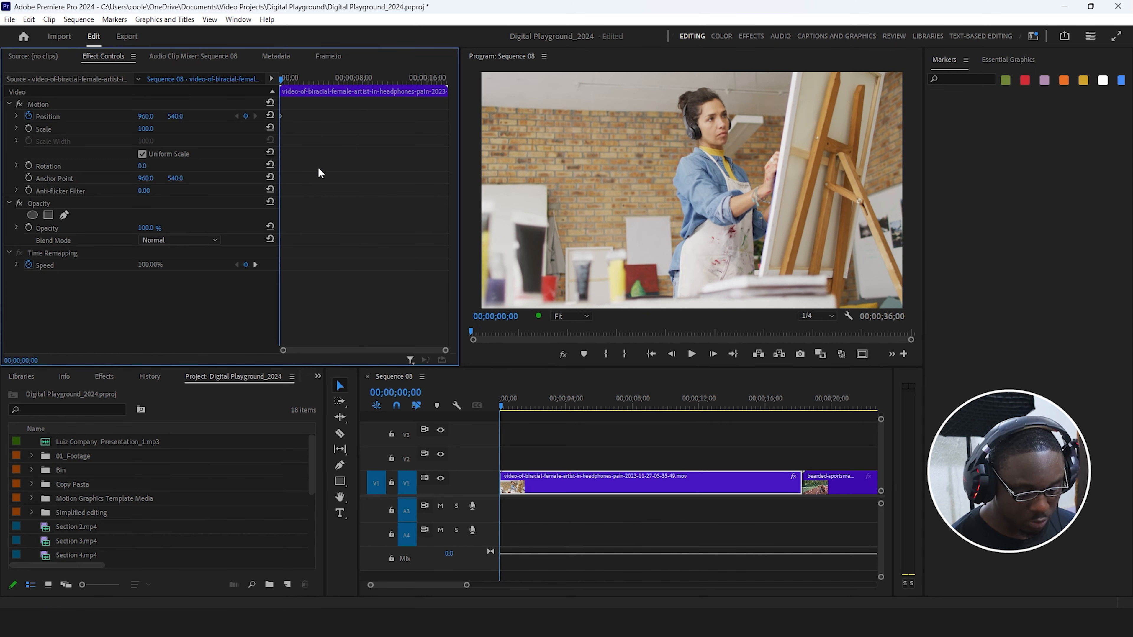
key(shift+End)
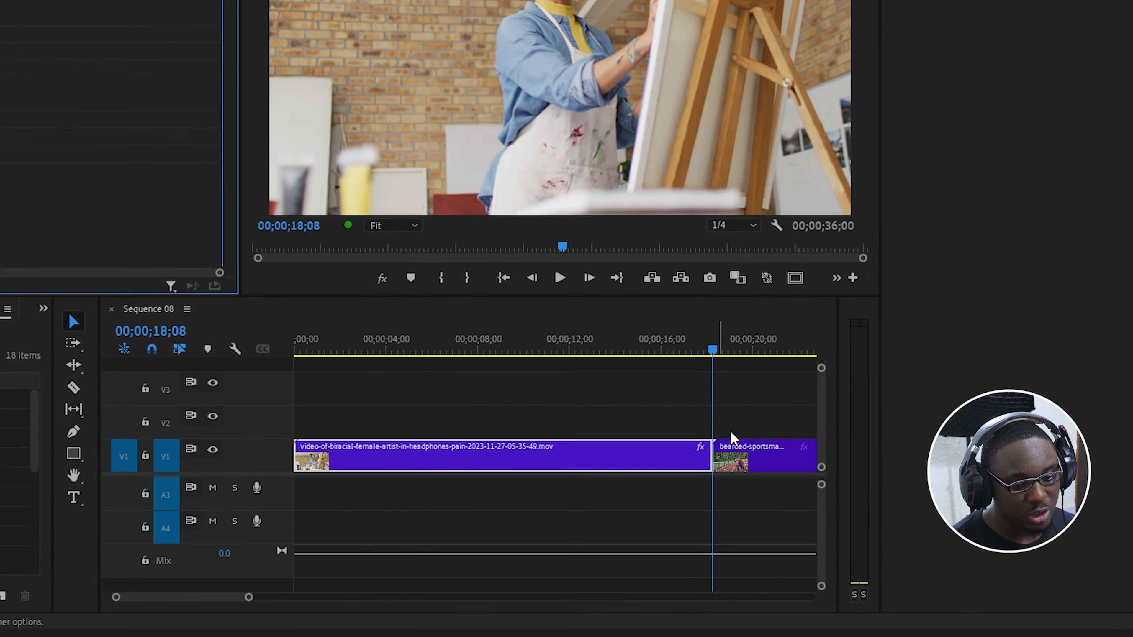
Check the cut frame by frame, return to the artist clip's last frame at 00;00;18;08, and increase its Position X value.
click(836, 458)
key(equal)
key(equal)
key(equal)
key(equal)
key(equal)
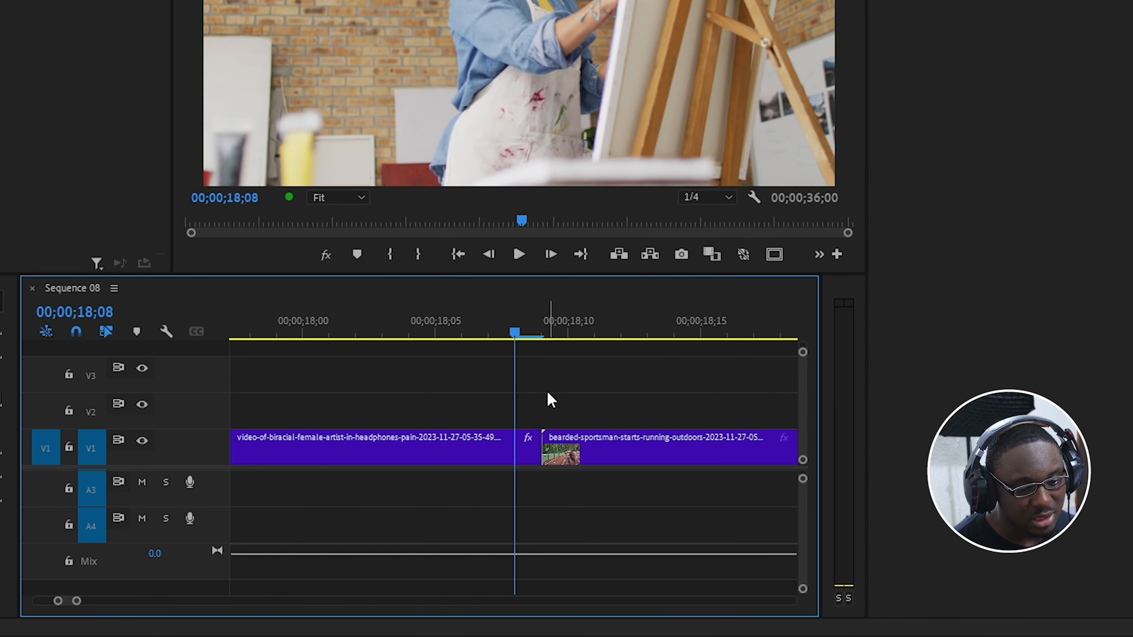
key(Left)
click(508, 455)
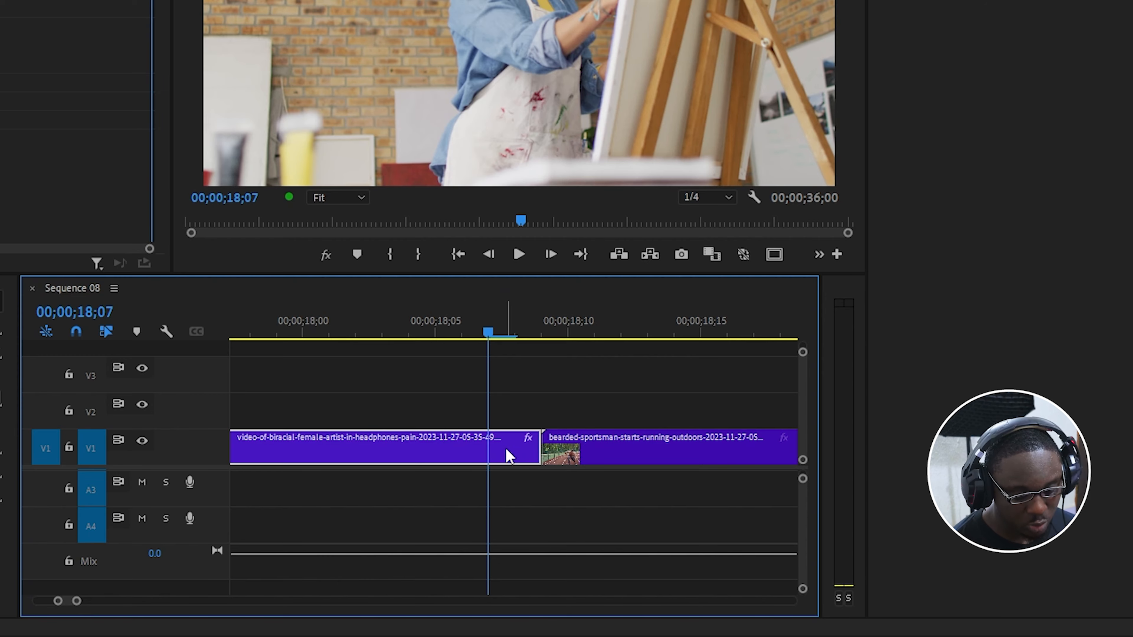
key(Right)
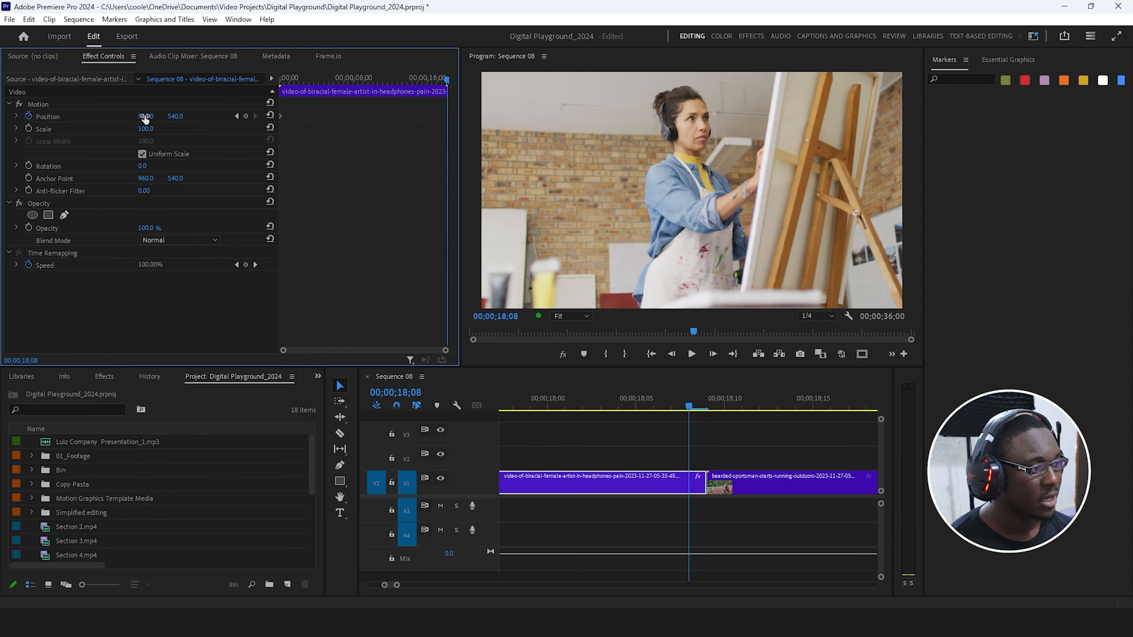
drag(147, 116, 178, 116)
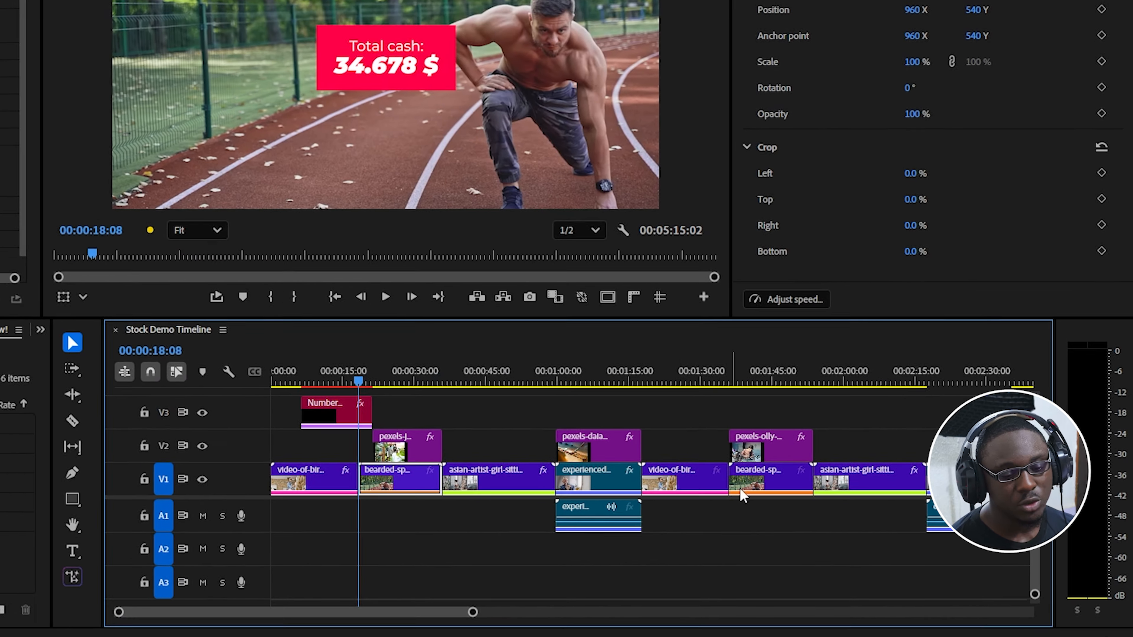
In the Stock Demo Timeline, select the asian-artist clips on V1 in turn and jump the playhead to the selected clip's end.
click(897, 475)
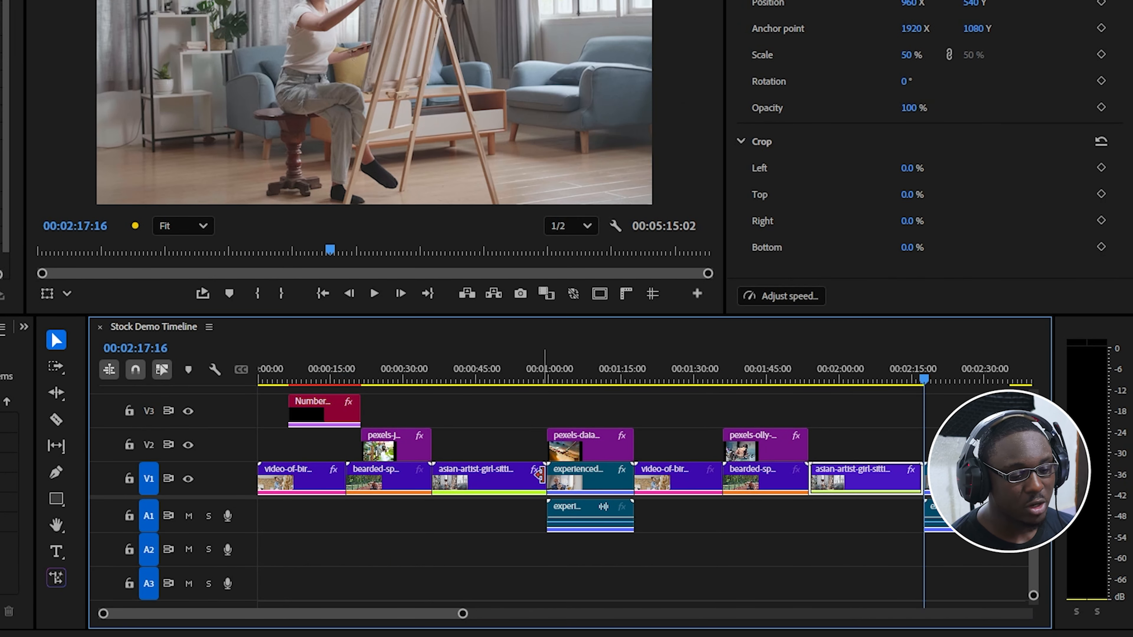
click(516, 489)
drag(873, 543, 492, 469)
drag(704, 557, 620, 525)
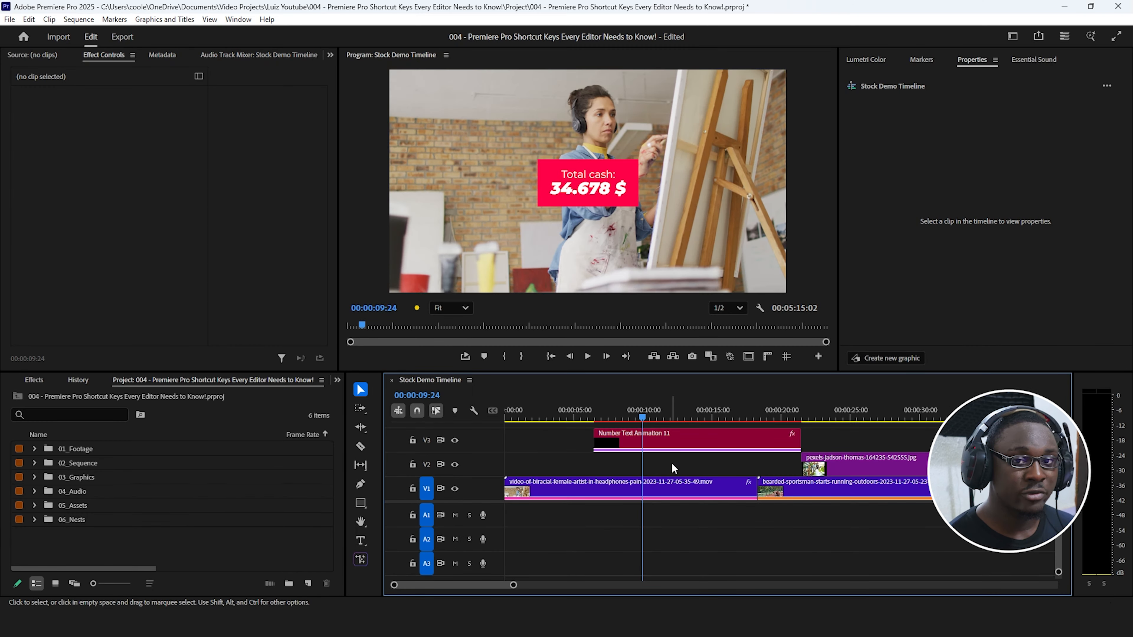
Select the first artist clip on V1, jump the playhead to its last frame at 00:00:18:07, and check the cut.
click(658, 484)
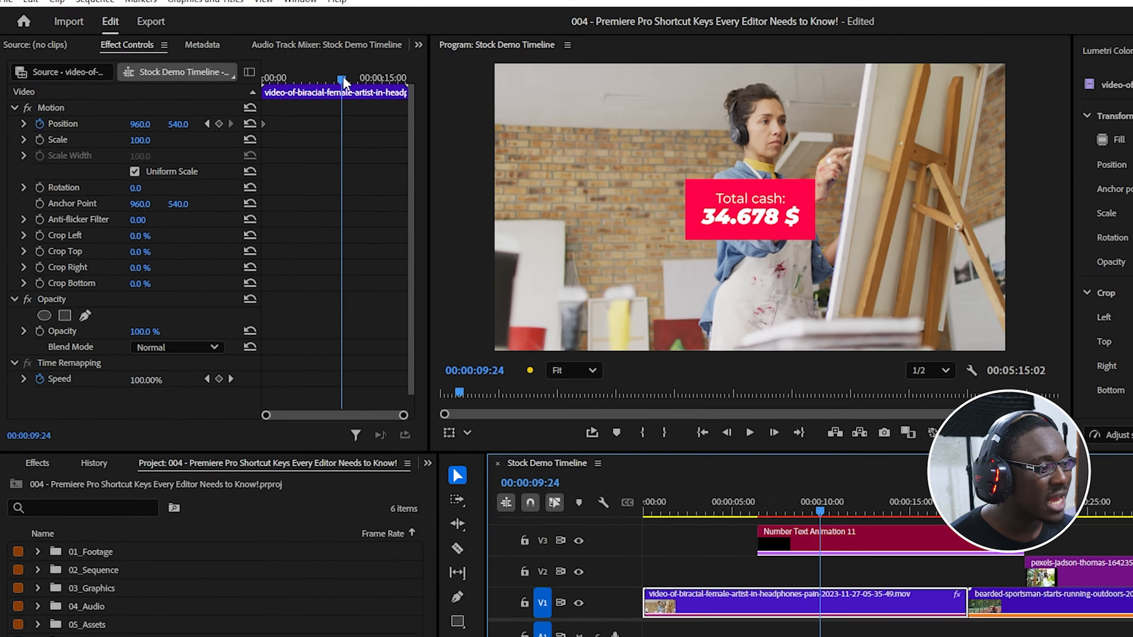
drag(343, 83, 477, 82)
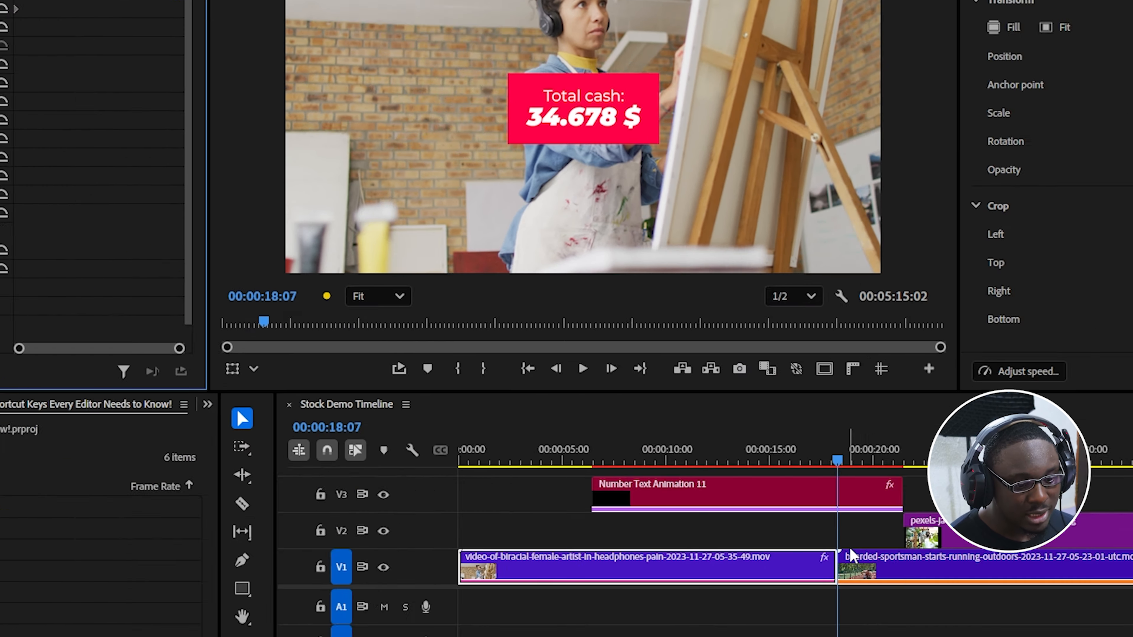
click(851, 545)
key(equal)
key(equal)
key(equal)
Return to the sequence start, select the asian-artist clip near 00:02:00:00 on V1, and jump to its end at 00:02:17:16.
click(655, 489)
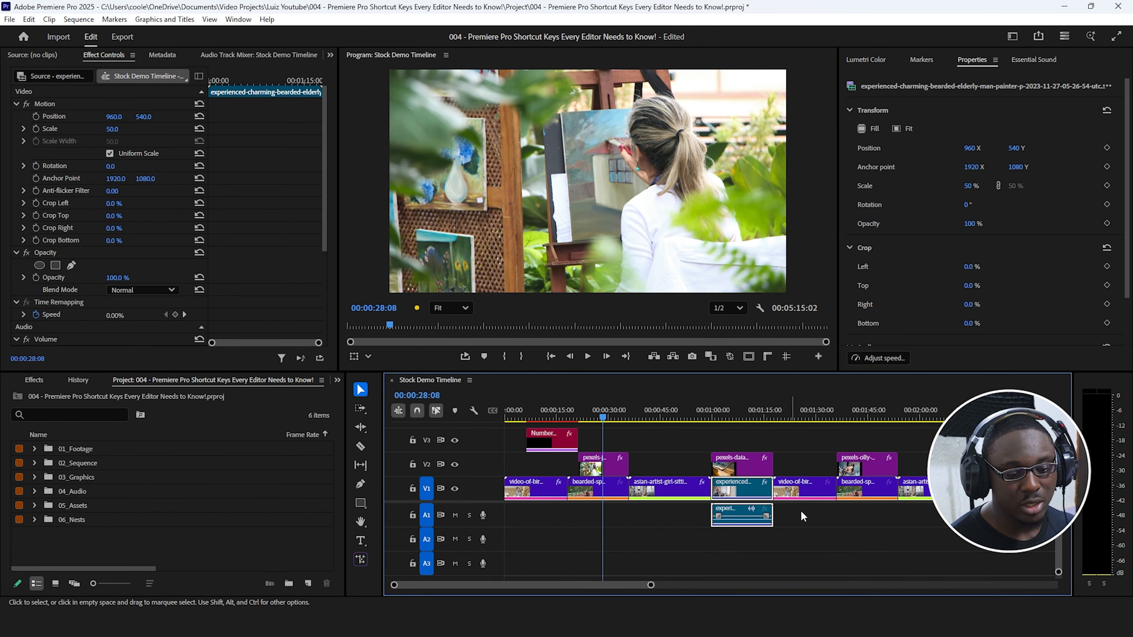
key(shift+Home)
click(866, 468)
click(900, 489)
key(Home)
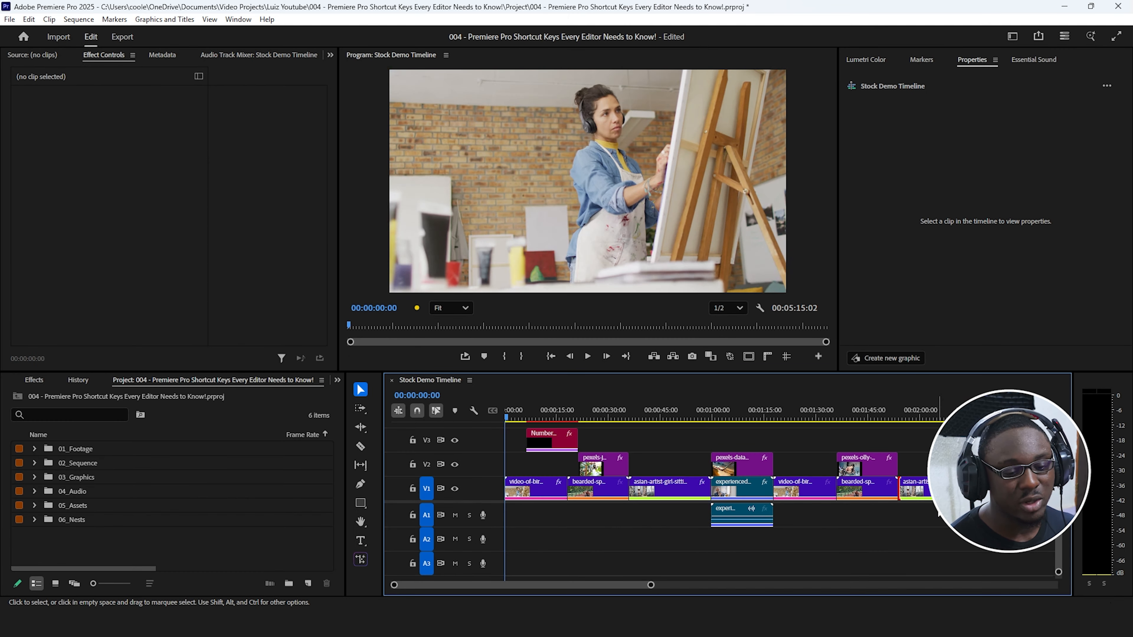
click(937, 489)
key(shift+End)
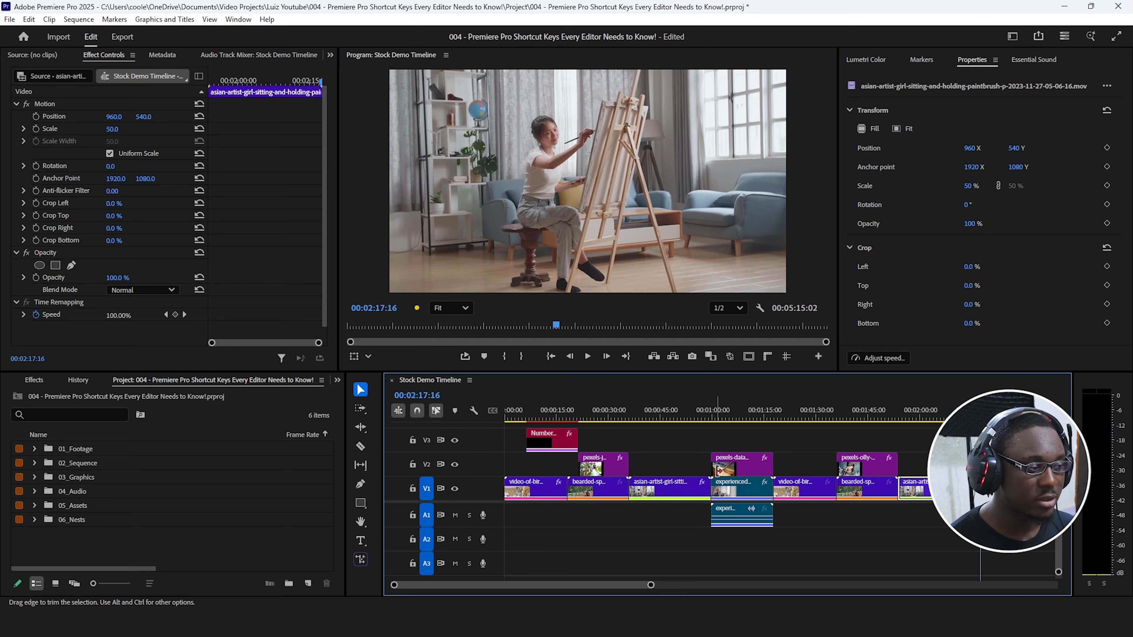
Examine the timeline at different zoom levels around the playhead, from a close view of the clips to the whole sequence.
key(equal)
key(equal)
key(equal)
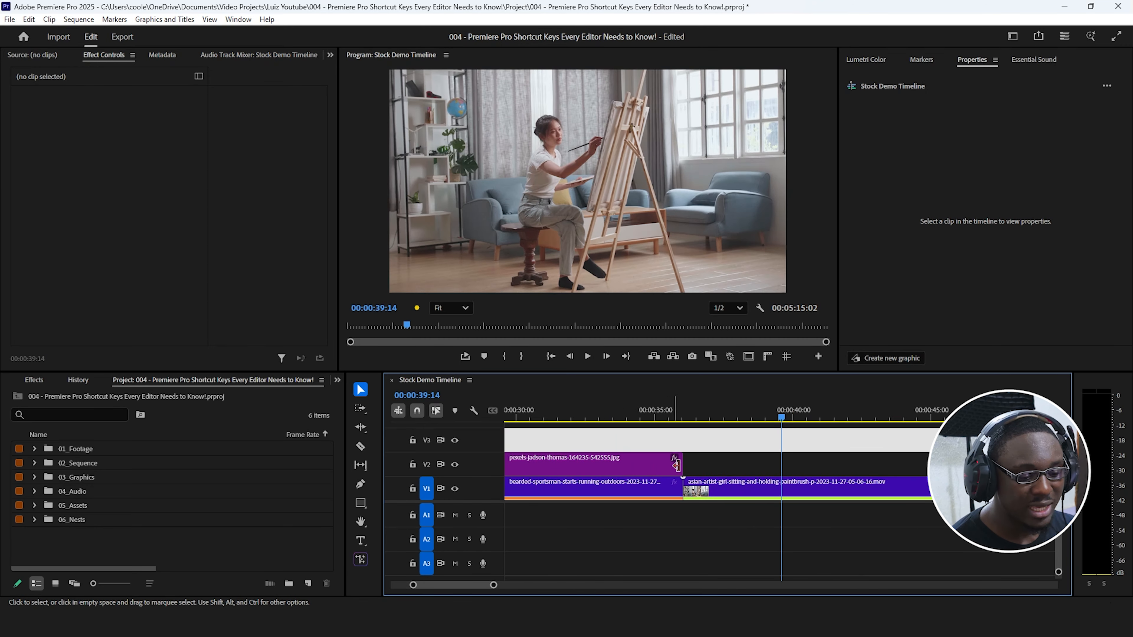
key(minus)
key(minus)
key(minus)
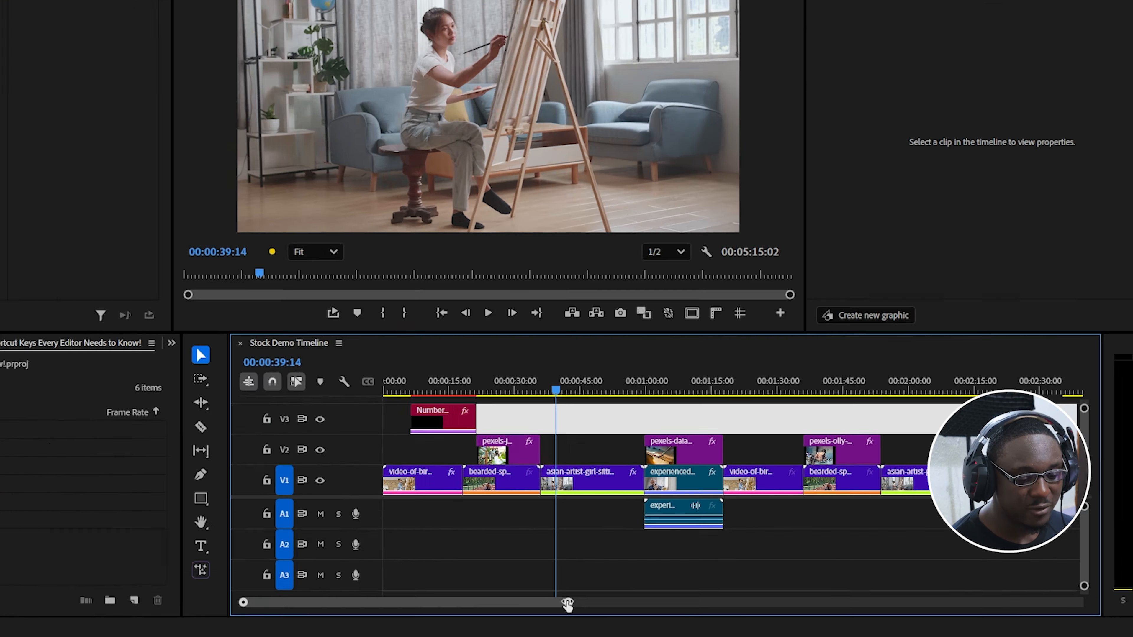
drag(651, 585, 746, 588)
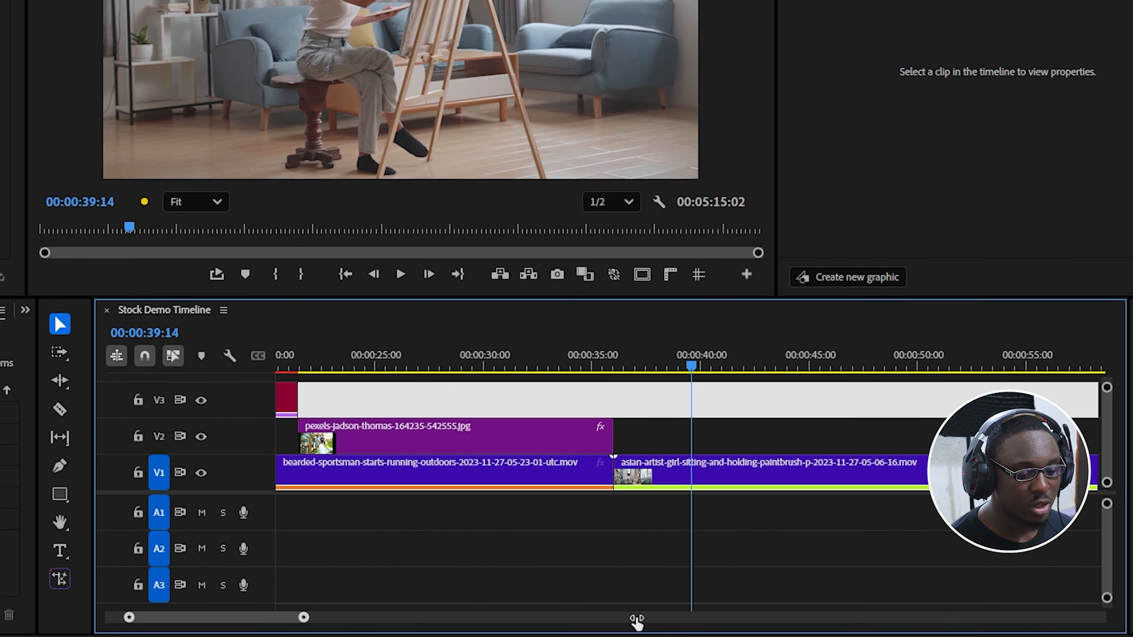
click(677, 435)
key(minus)
key(minus)
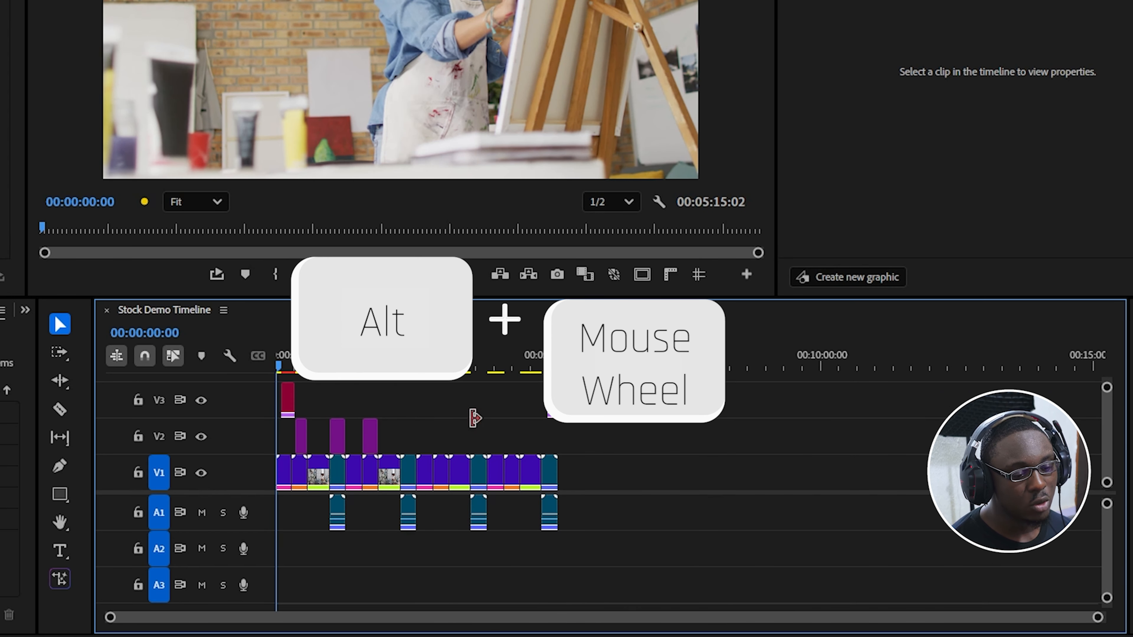
Inspect the sequence by zooming at the pointer position and moving horizontally along the timeline.
scroll(488, 437, up, 15)
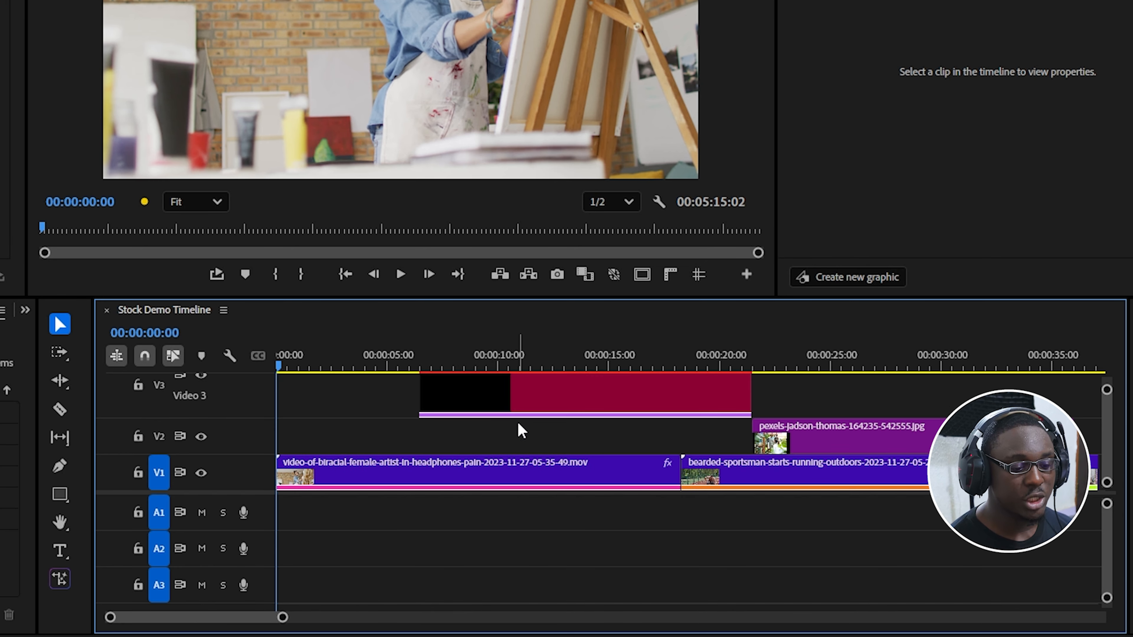
scroll(518, 423, down, 2)
scroll(519, 423, up, 2)
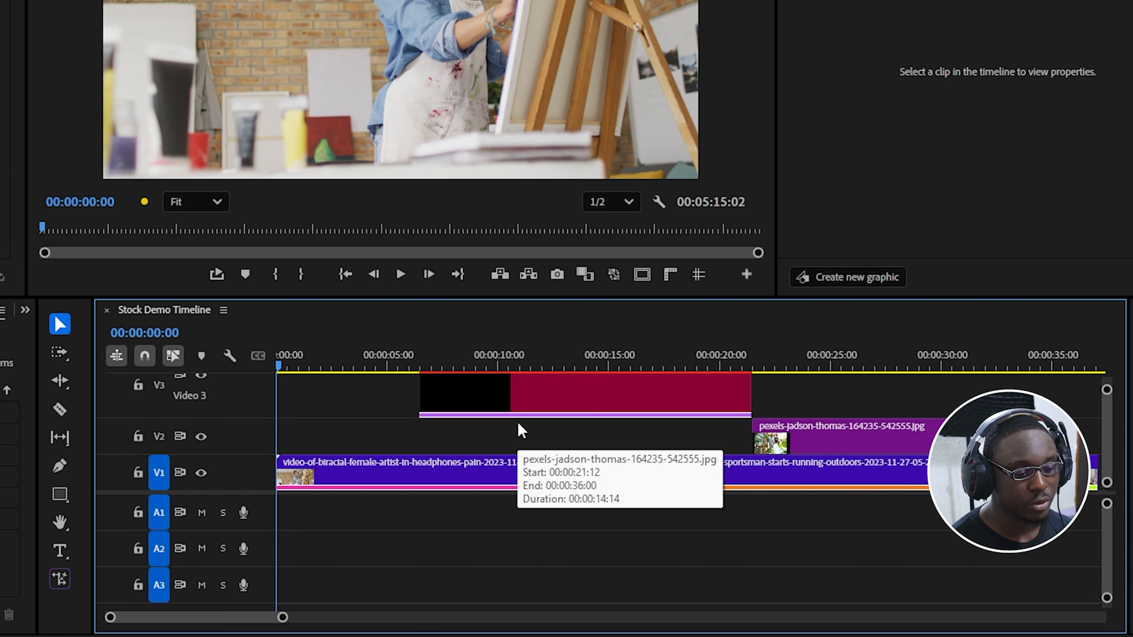
scroll(522, 439, down, 1)
scroll(524, 445, up, 1)
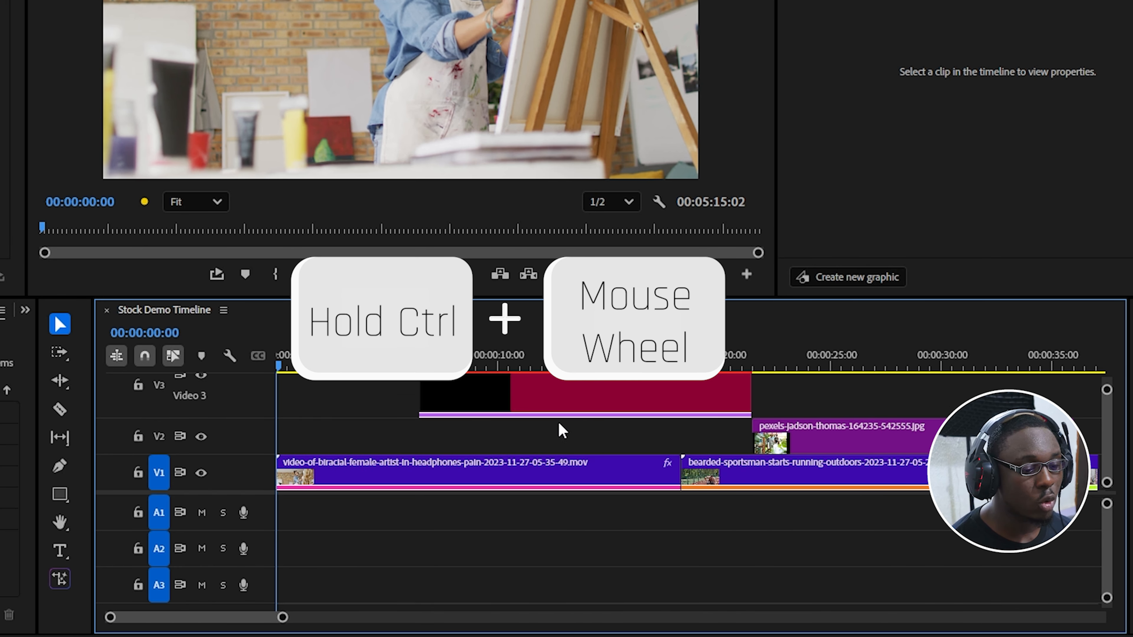
scroll(572, 430, up, 2)
scroll(571, 430, down, 2)
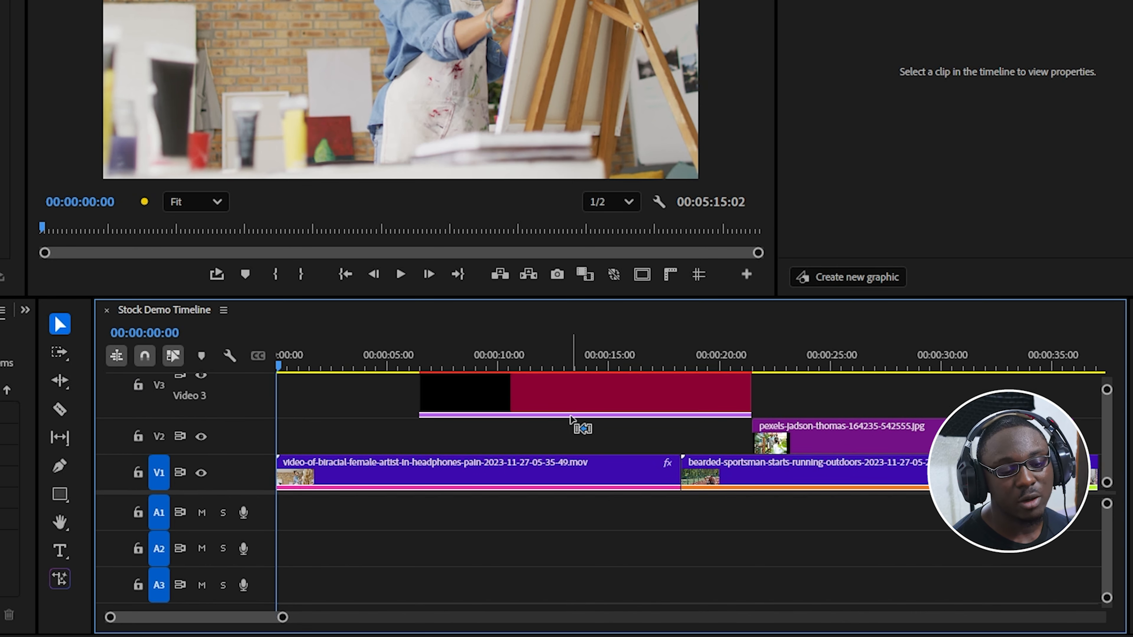
click(573, 443)
click(562, 443)
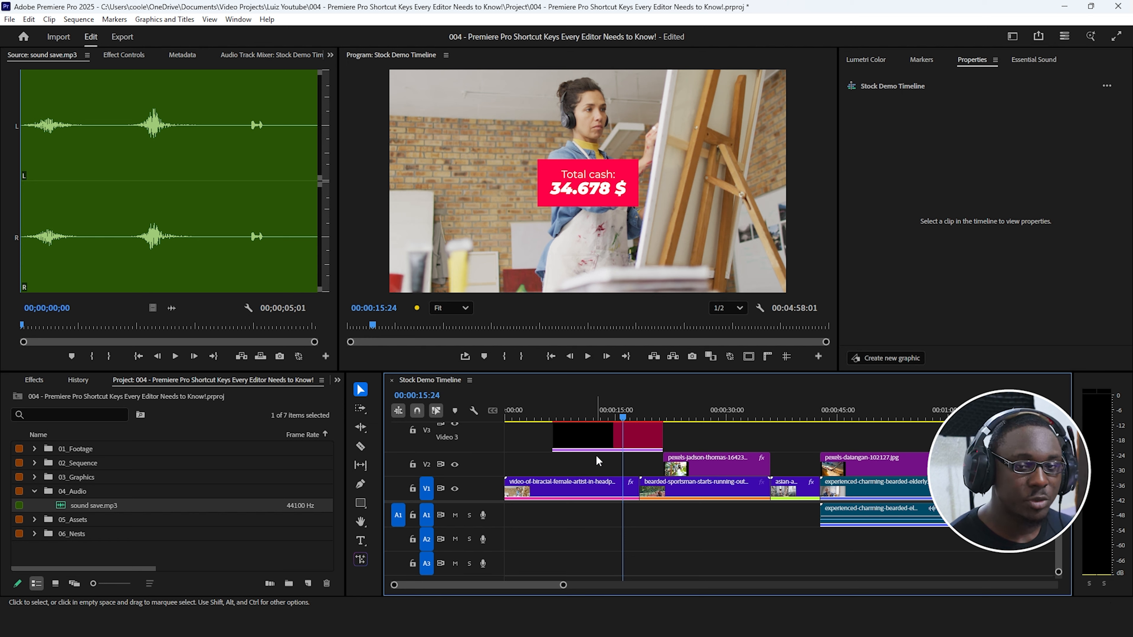
Slip the footage inside the short asian-artist clip on V1 with the Slip tool.
key(y)
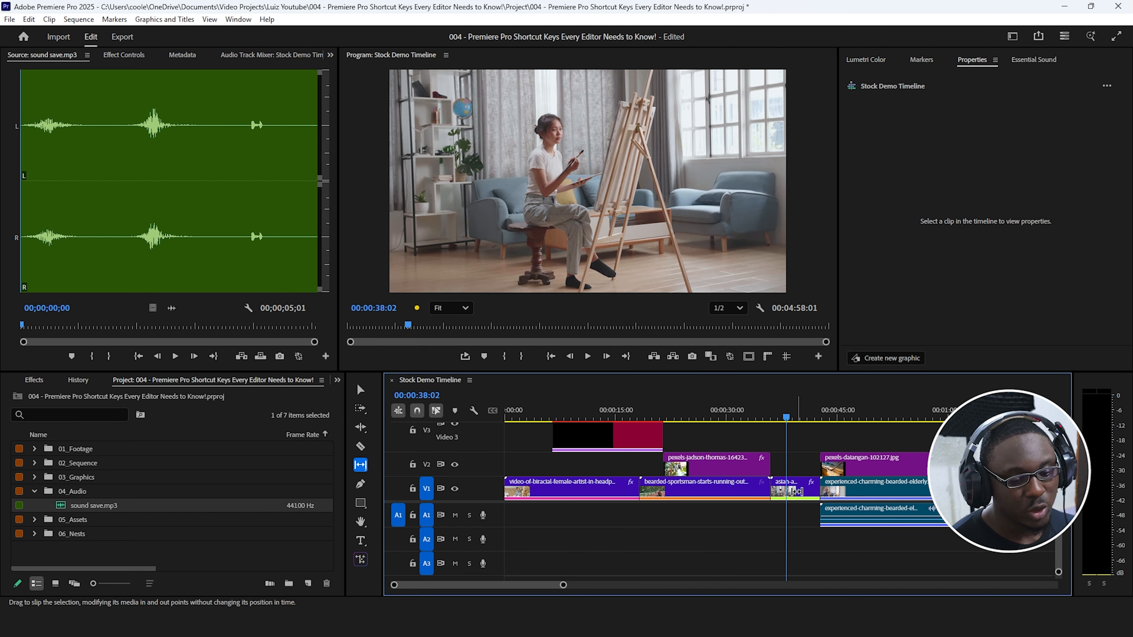
drag(796, 491, 838, 531)
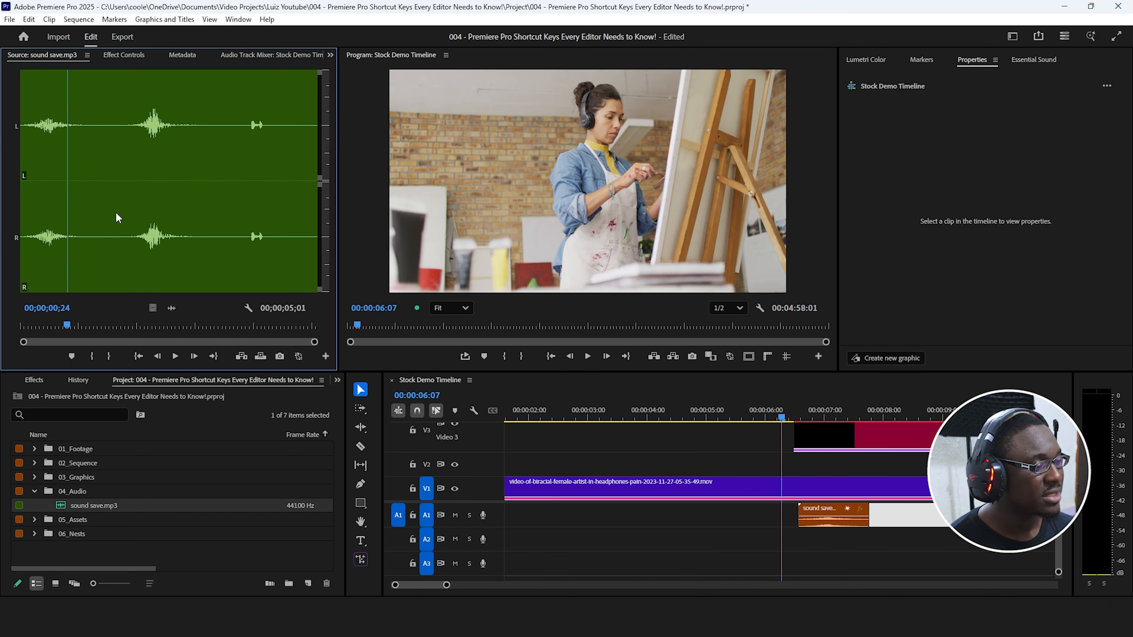
Examine the three sound peaks in the sound save.mp3 source waveform, ending at 00;00;04;03.
click(76, 142)
click(51, 138)
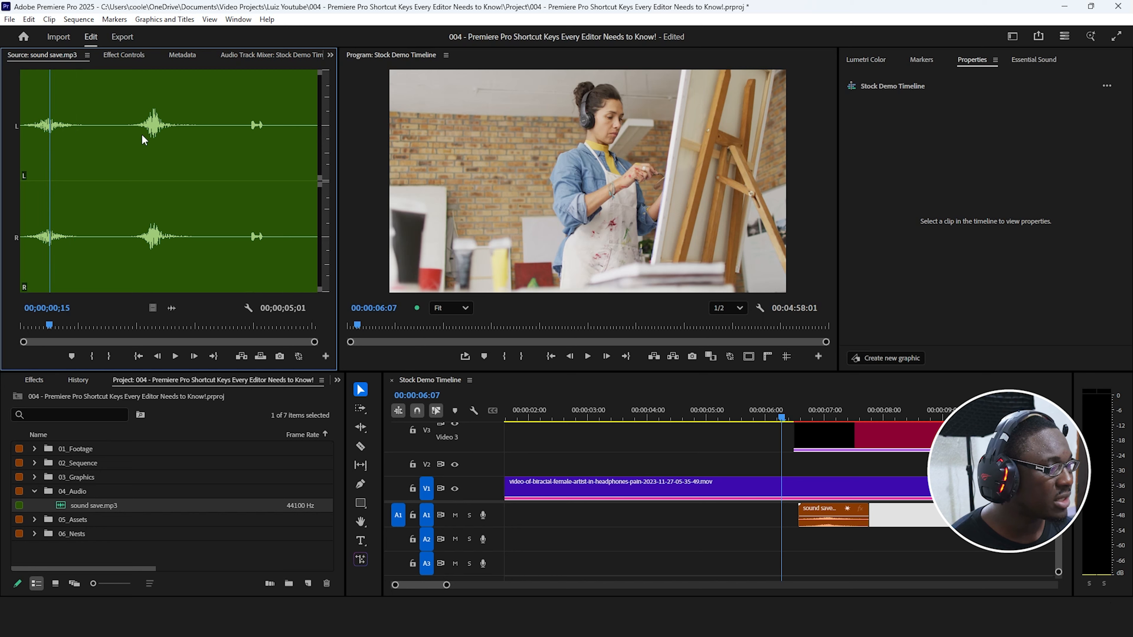
click(189, 133)
click(262, 131)
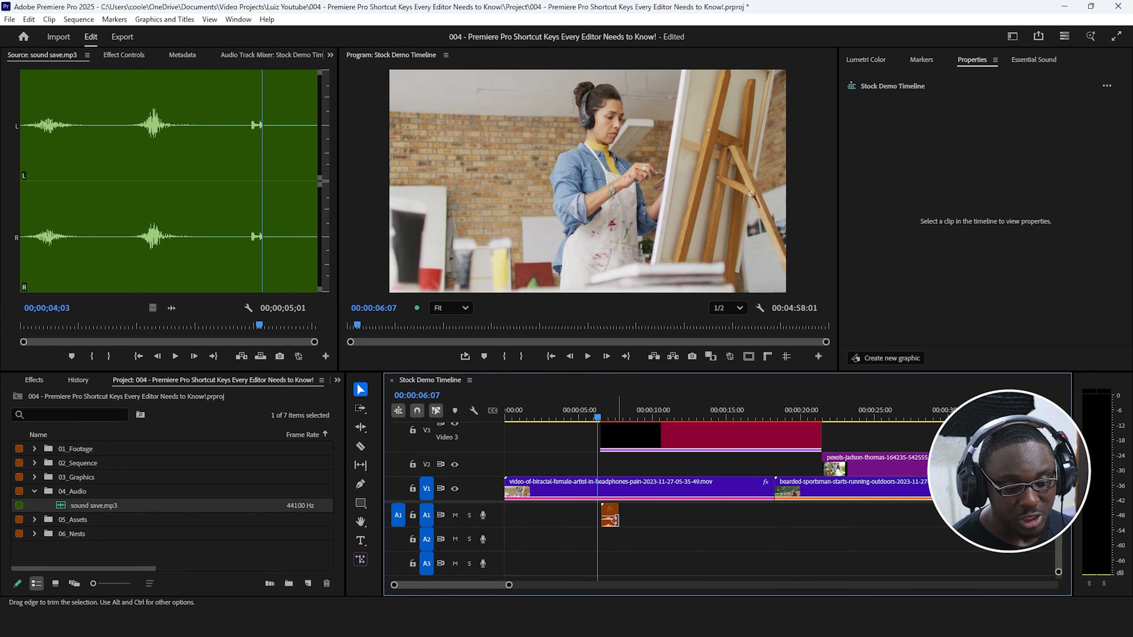
Duplicate the sound save.mp3 clip on A1 to the V1 cut near 00:00:18:00 and slip its audio with the Slip tool.
drag(609, 528, 778, 528)
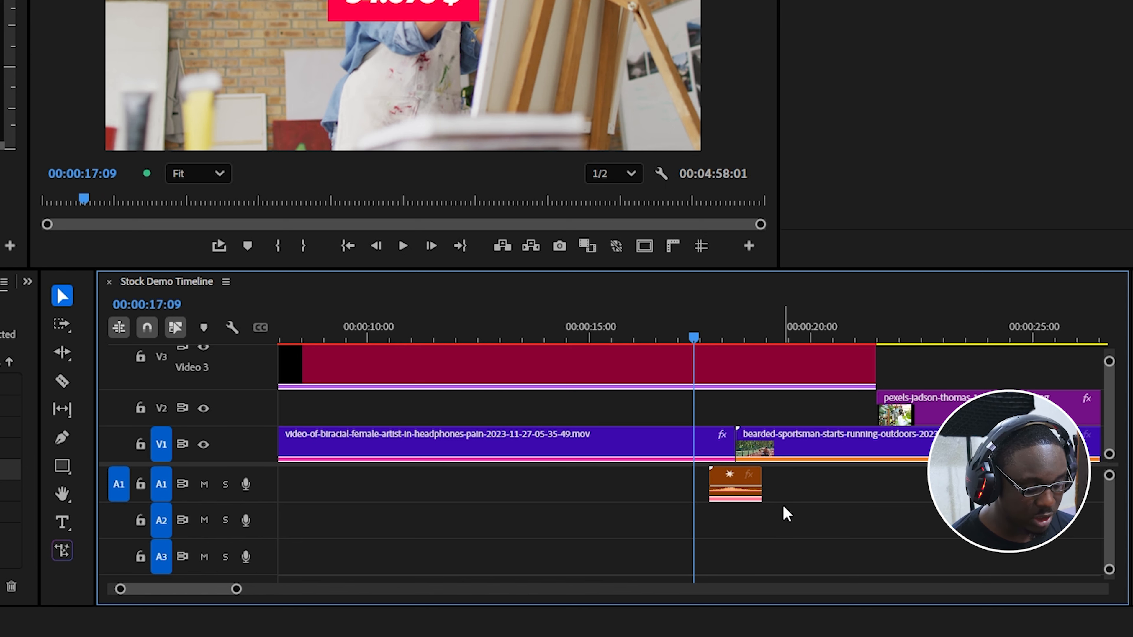
key(r)
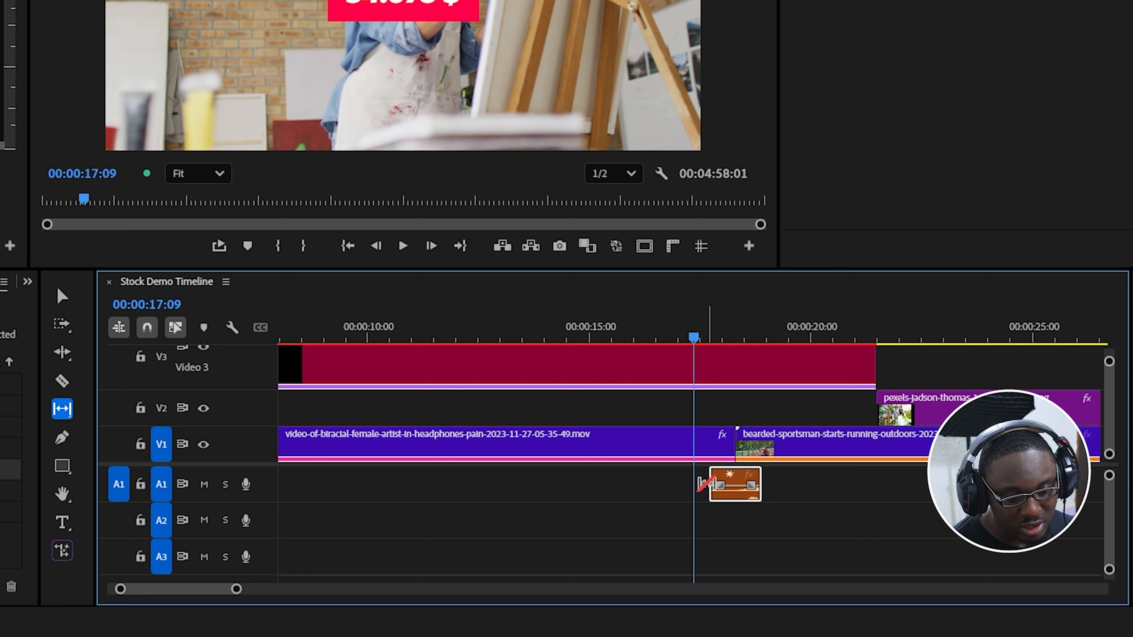
key(=)
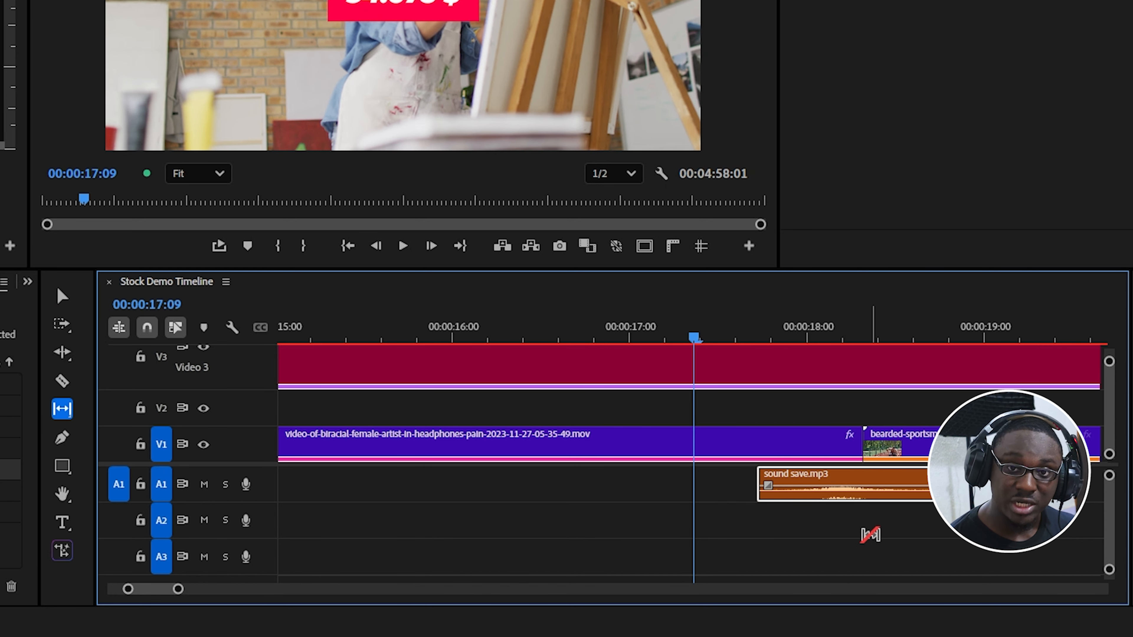
key(v)
click(733, 512)
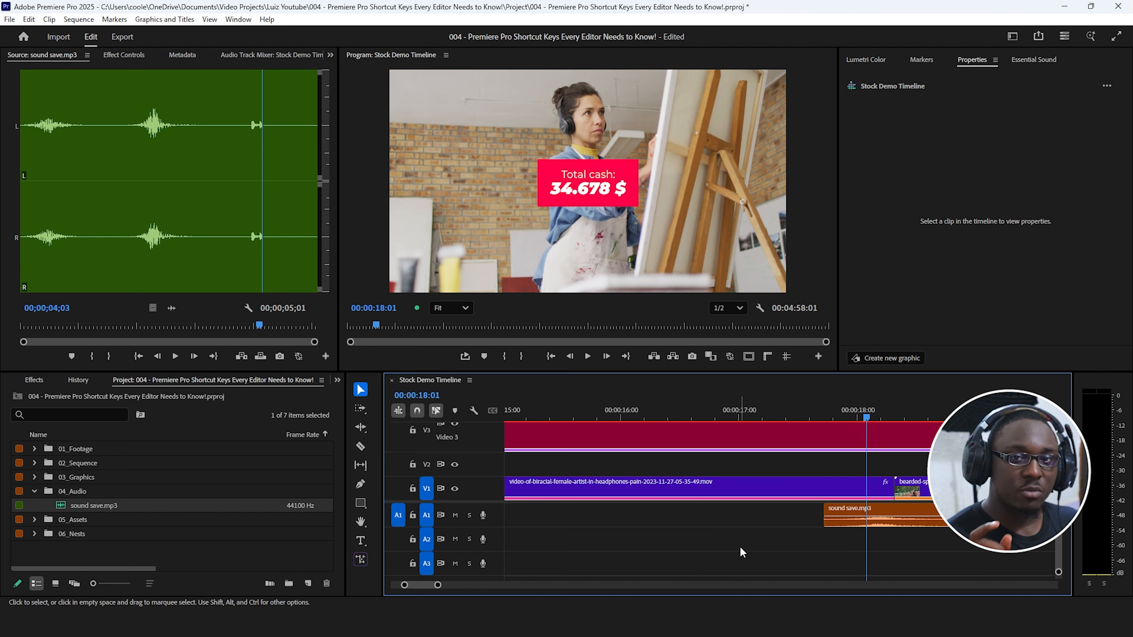
Open the duplicated sound save.mp3 clip as the source and shift its in/out range over the third sound.
double_click(879, 519)
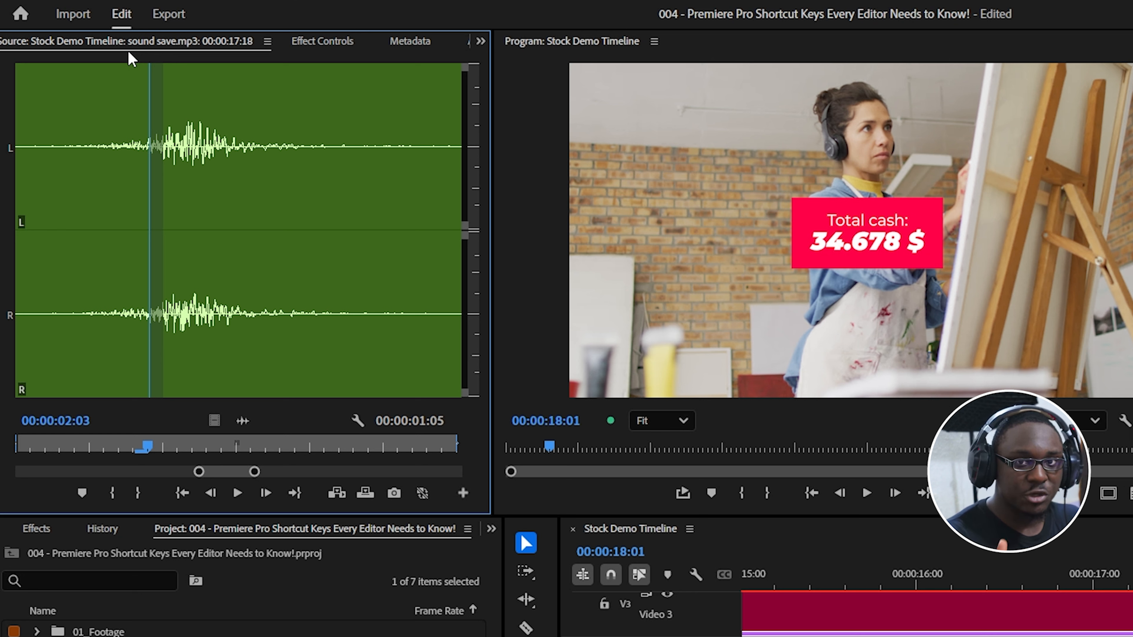
key(equal)
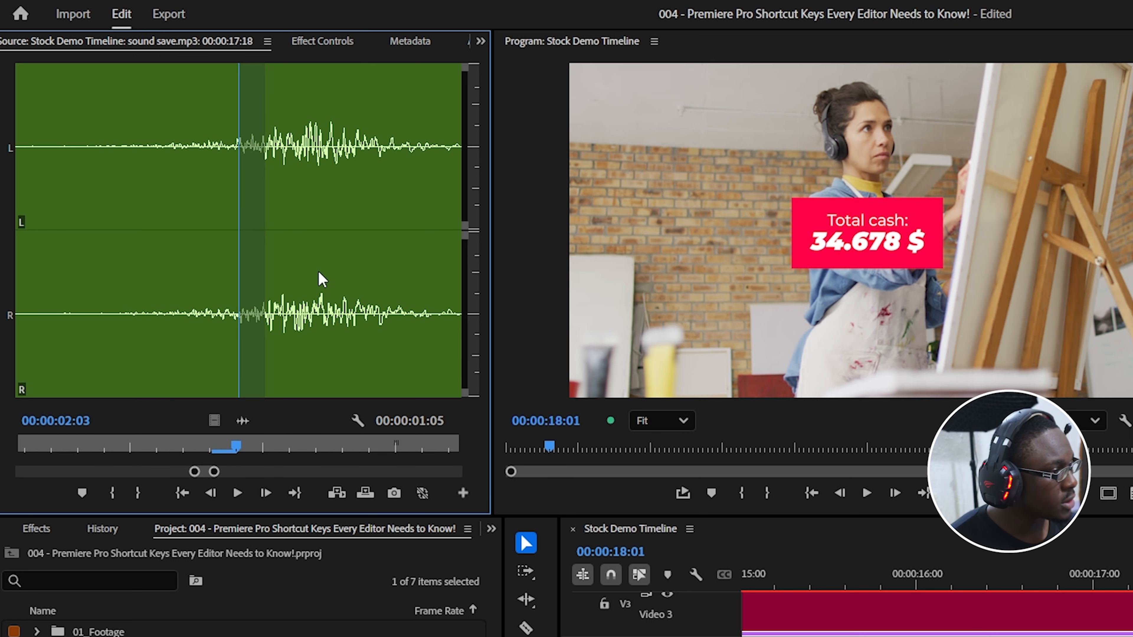
key(minus)
key(minus)
key(minus)
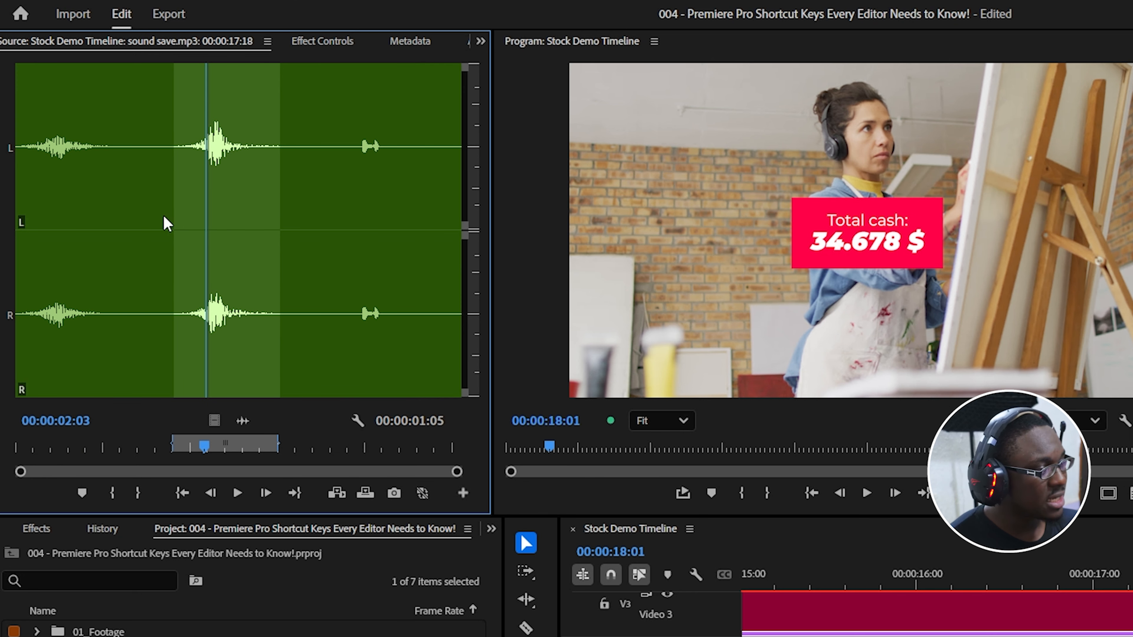
drag(222, 446, 369, 463)
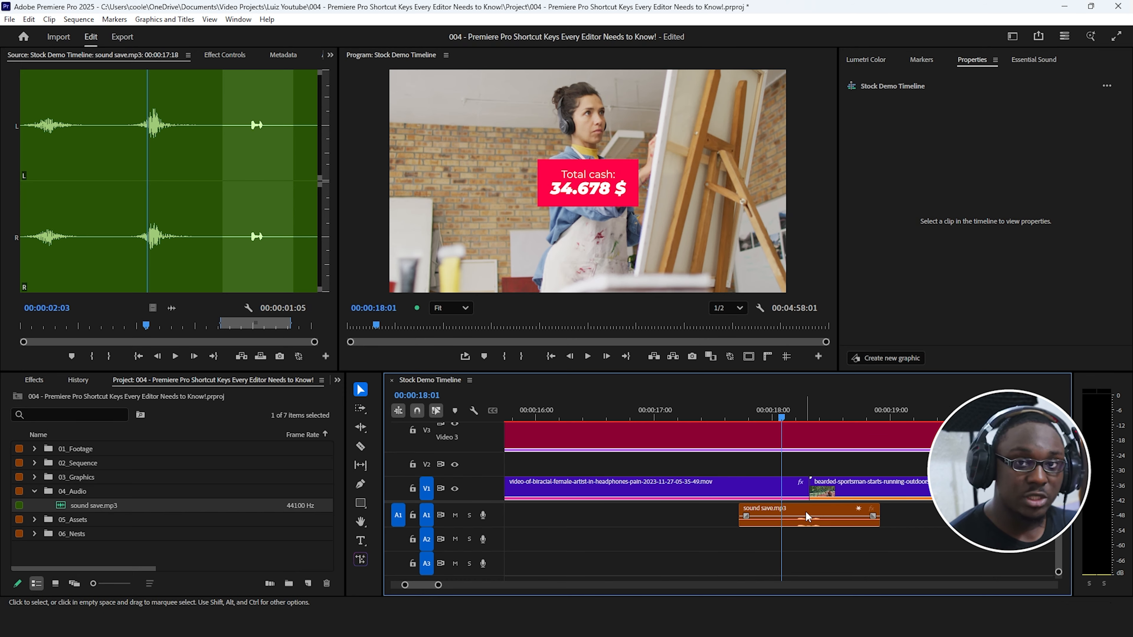
Fit the whole sequence in view and marquee-select groups of clips across the tracks.
key(backslash)
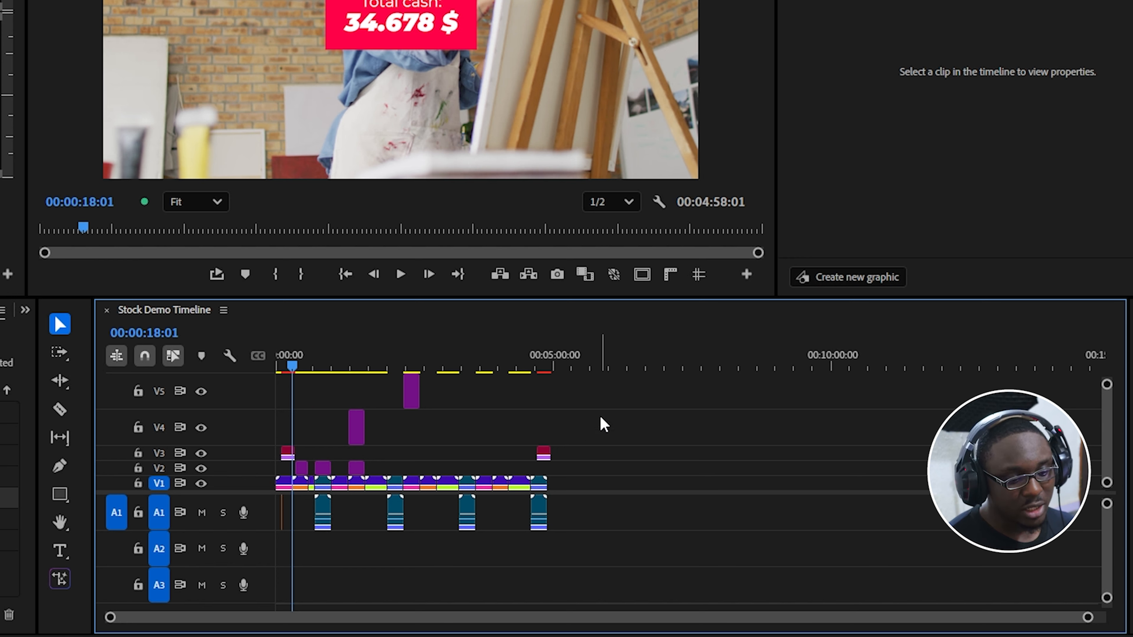
drag(602, 417, 271, 556)
drag(575, 469, 357, 378)
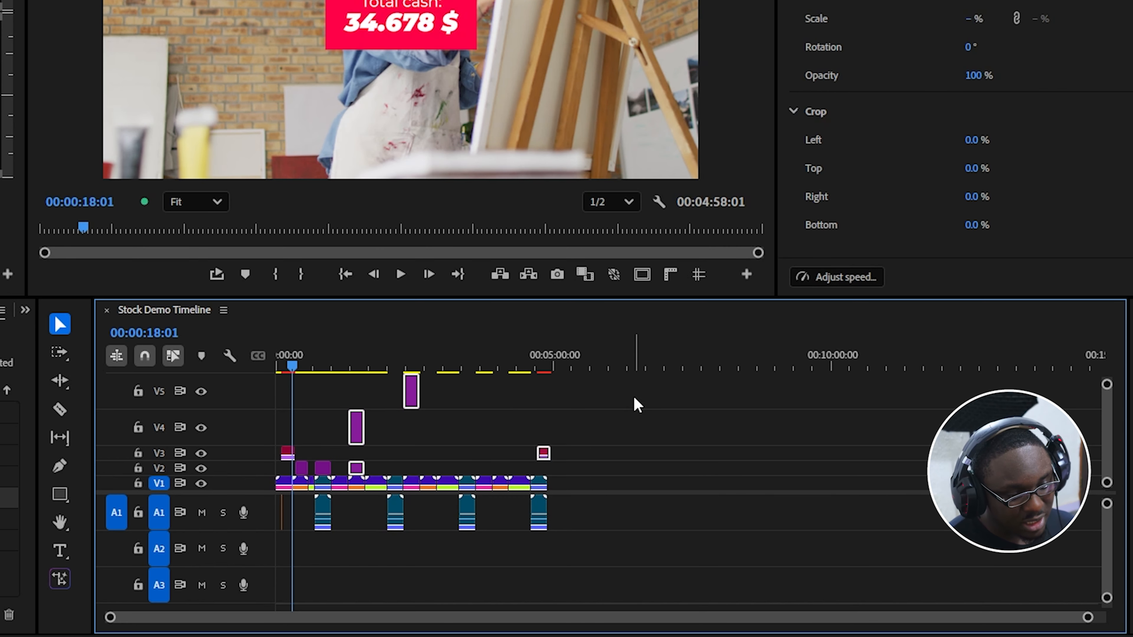
drag(625, 400, 277, 611)
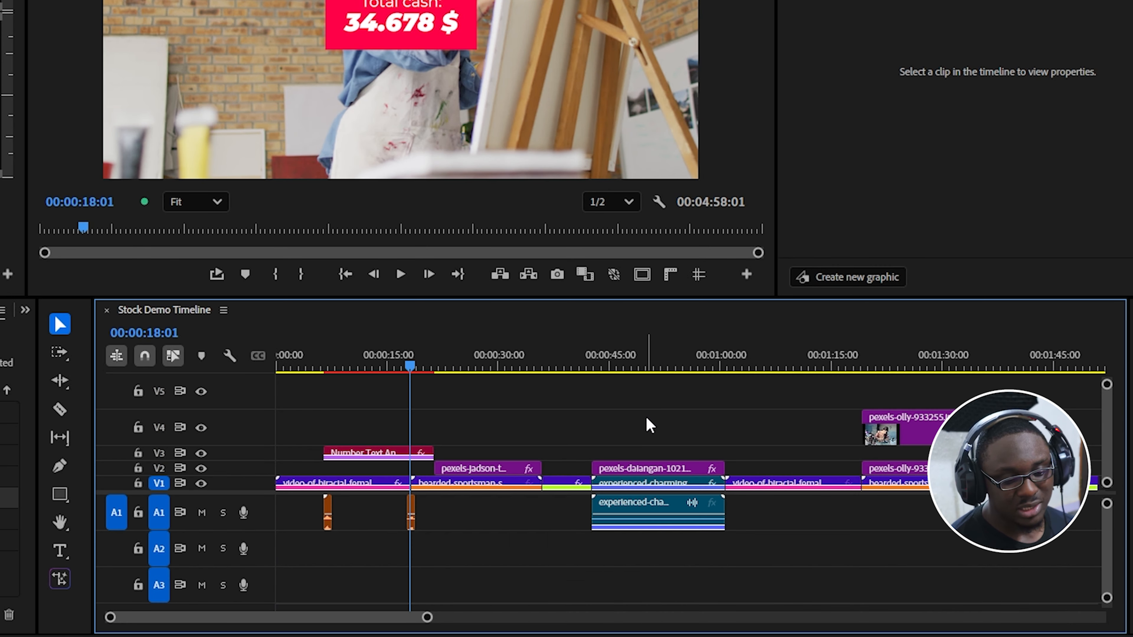
Select every clip from pexels-daiangan onward with Track Select Forward and try shifting them forward in time by about 20 seconds.
key(a)
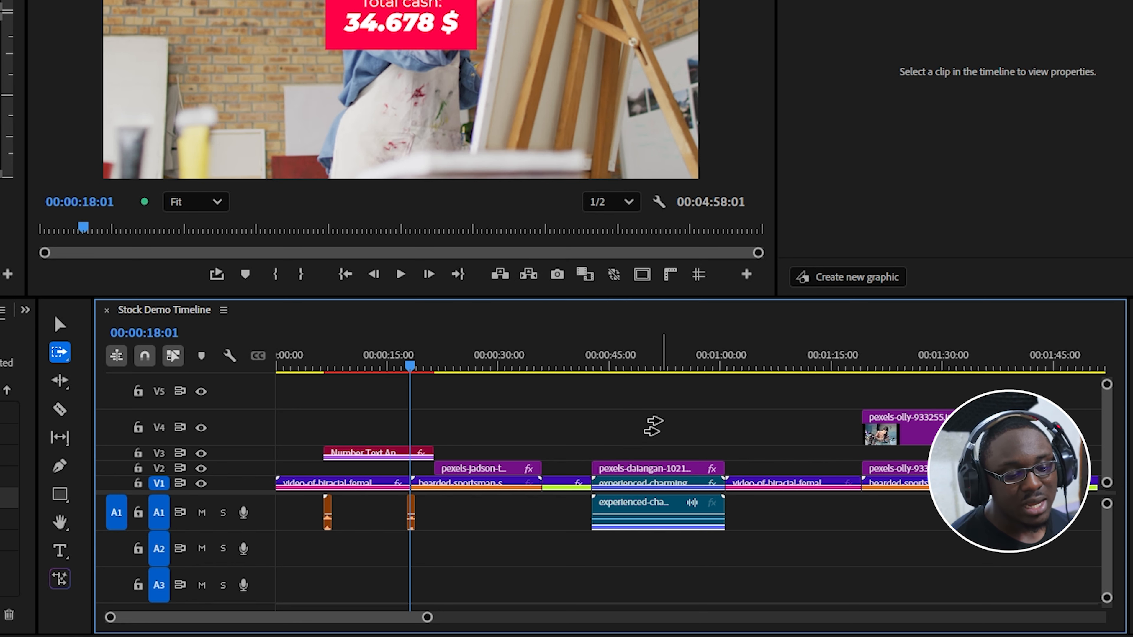
click(654, 430)
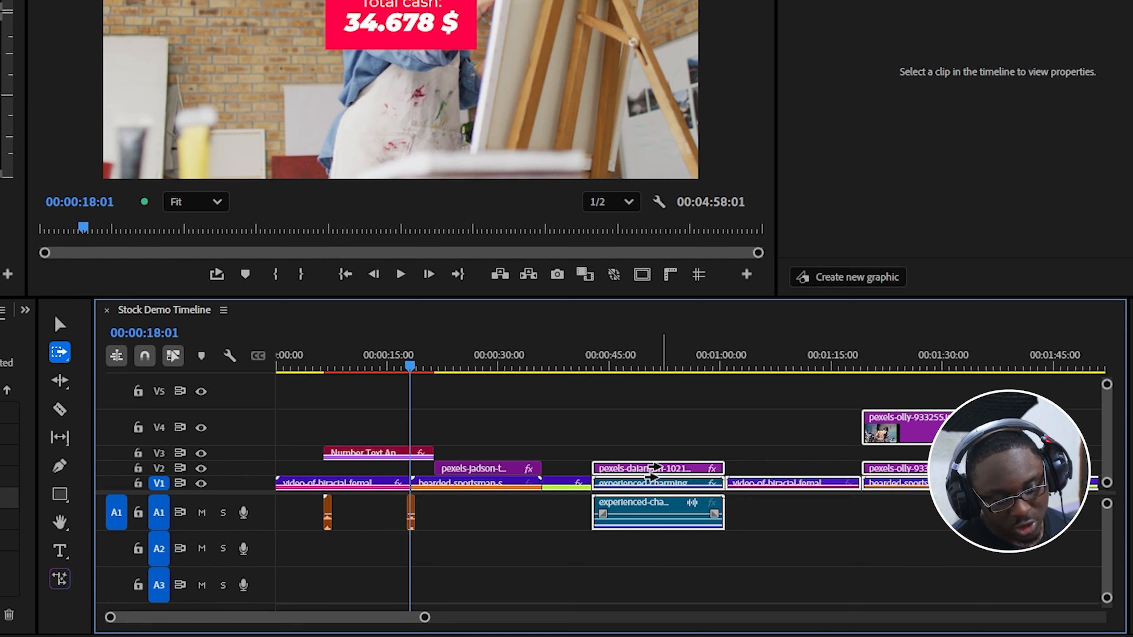
drag(653, 473, 805, 472)
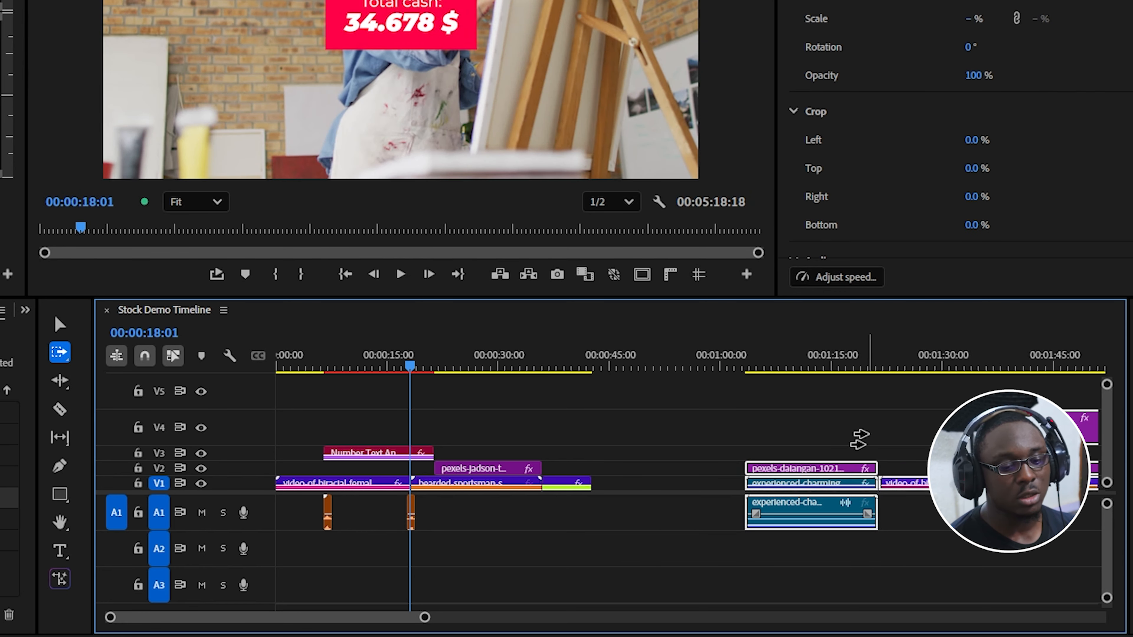
key(ctrl+z)
Select the clips from pexels-daiangan back to the sequence start with the Track Select Backward tool.
key(shift)
key(shift+a)
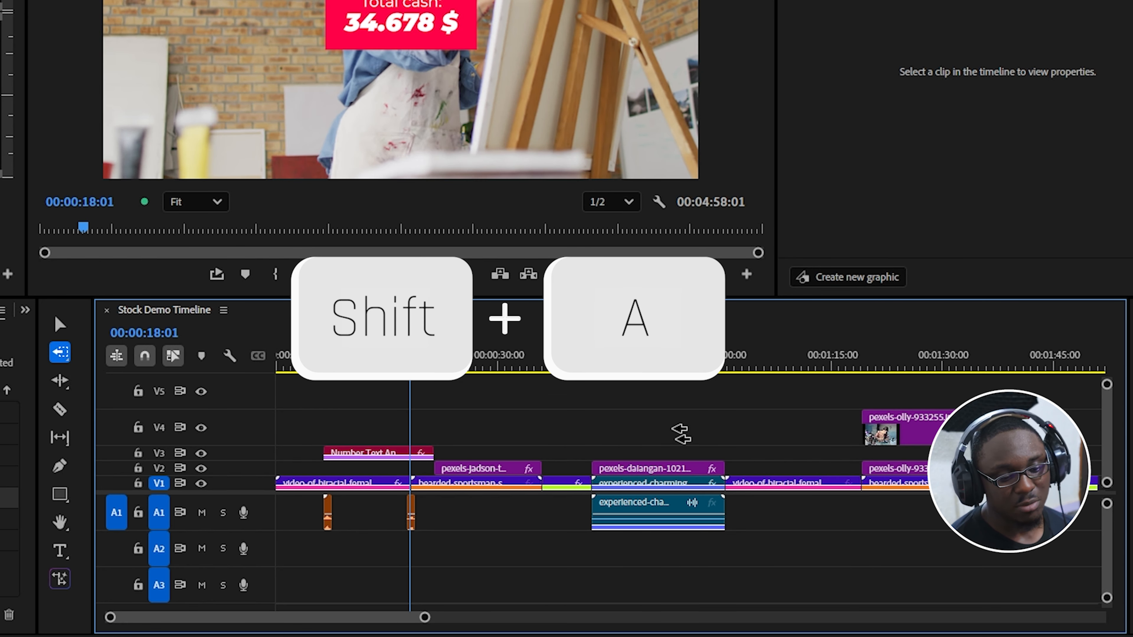
click(670, 467)
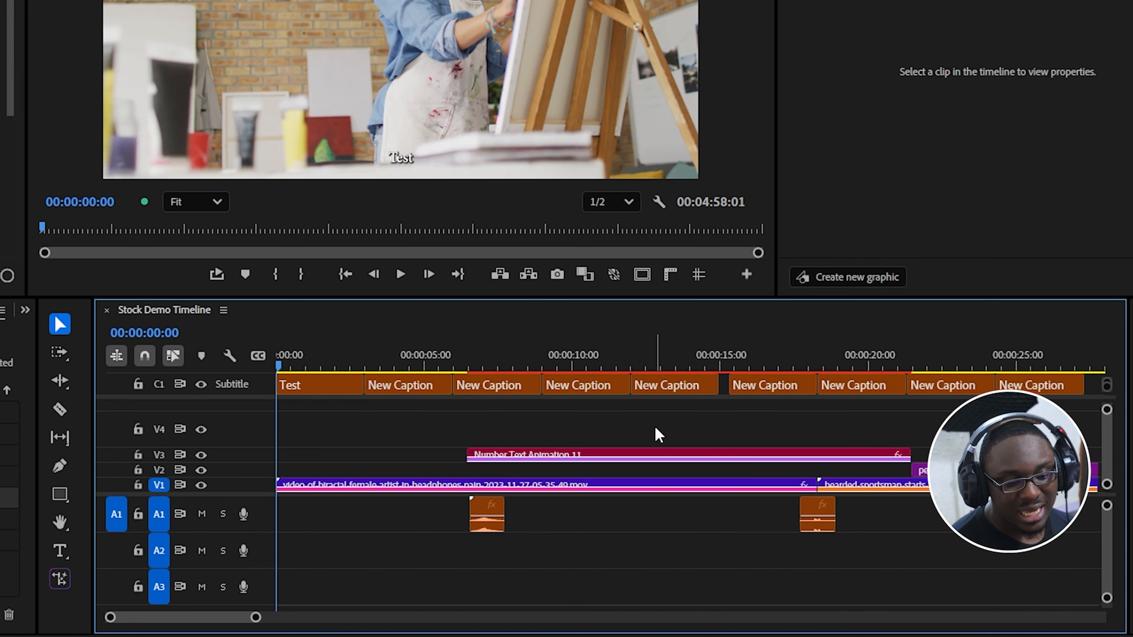
Activate the Track Select Forward tool in the timeline with the subtitle track.
key(a)
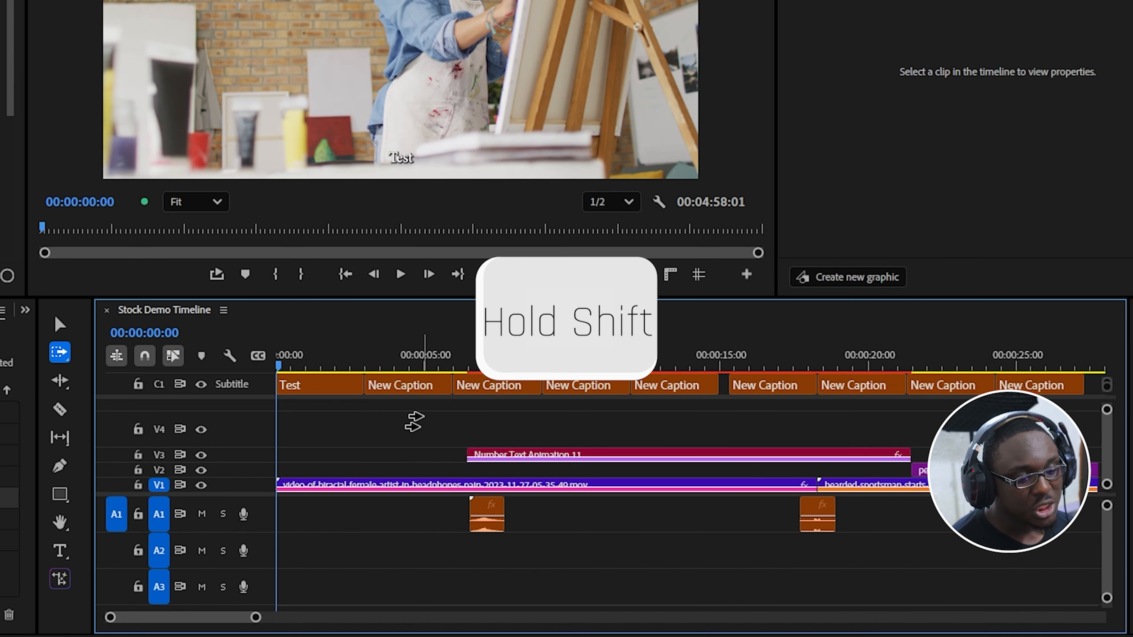